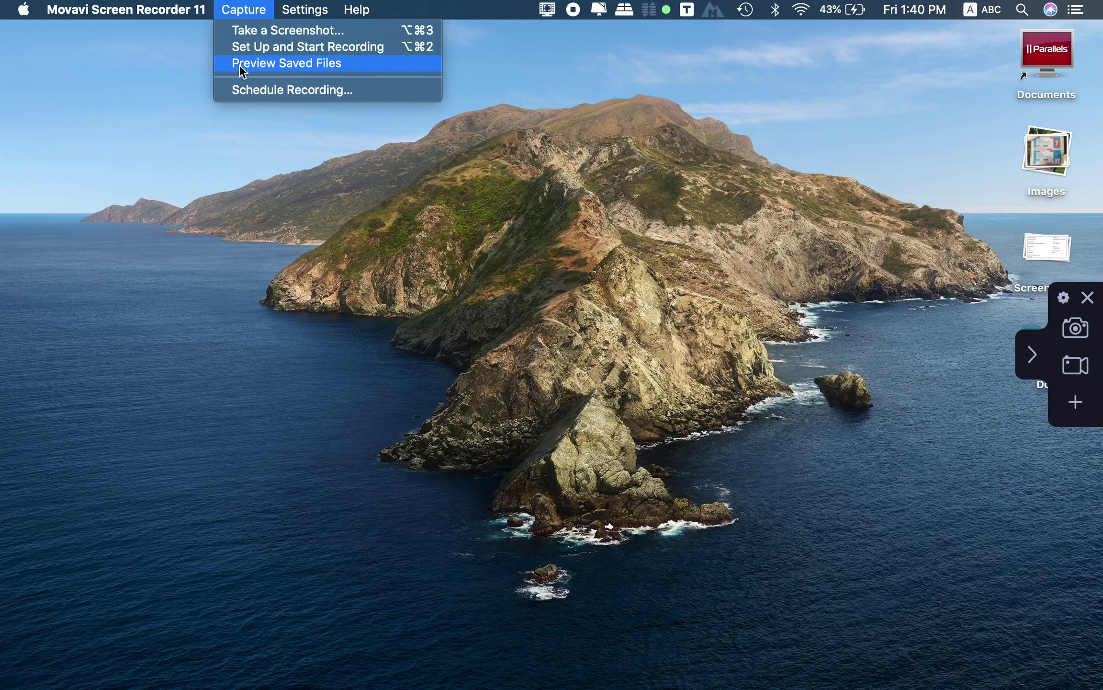
# Step: Check the recording scheduler options, close them, and review the basic and additional General preferences
pyautogui.click(245, 85)
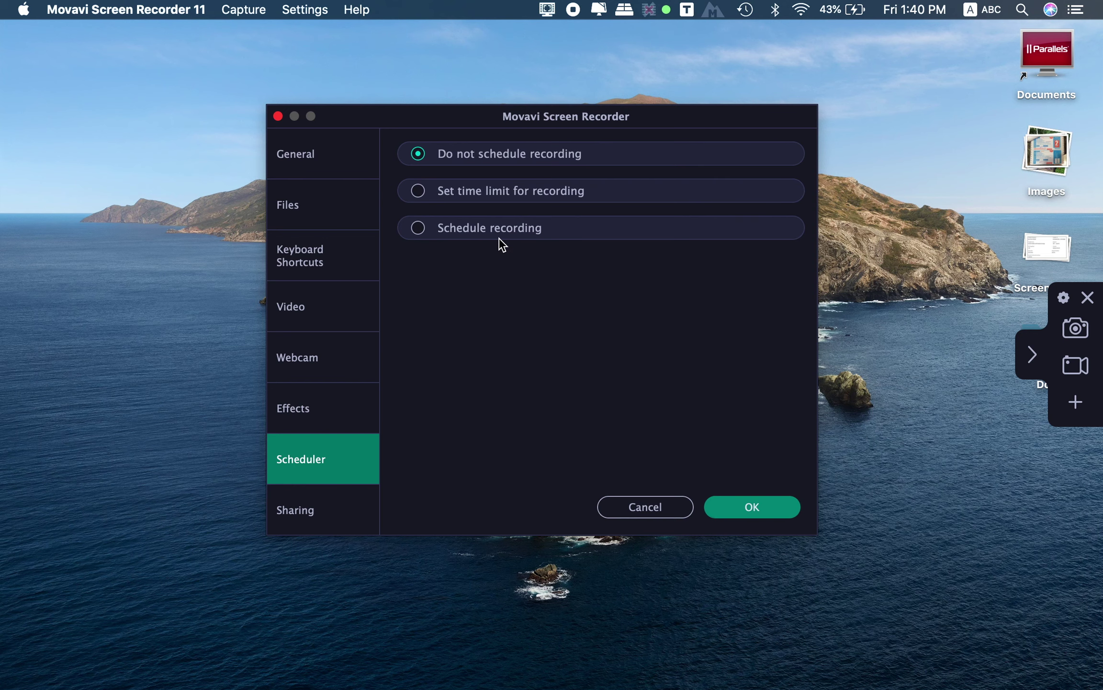
pyautogui.click(752, 507)
pyautogui.click(304, 10)
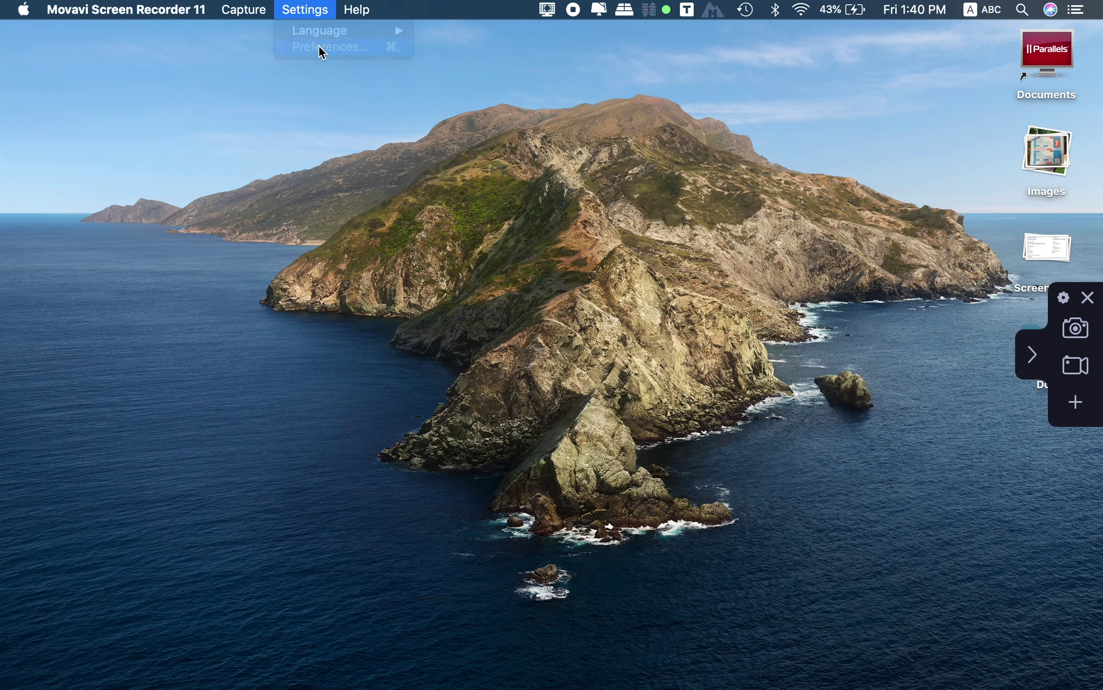
pyautogui.click(319, 47)
pyautogui.click(589, 211)
pyautogui.click(589, 217)
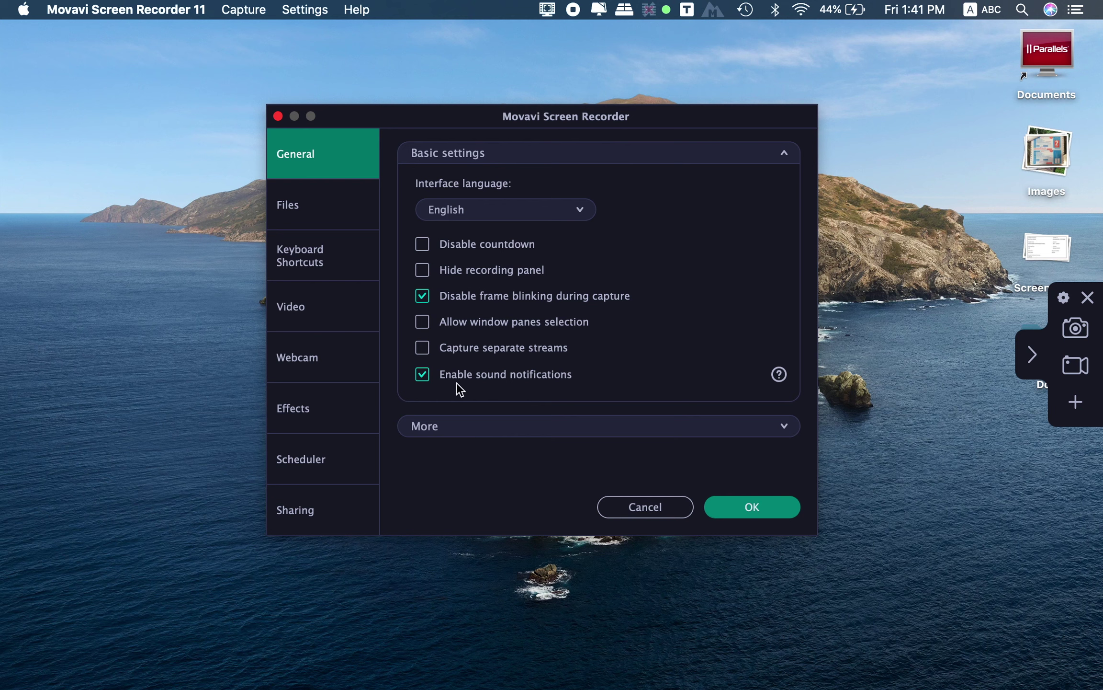
pyautogui.click(558, 426)
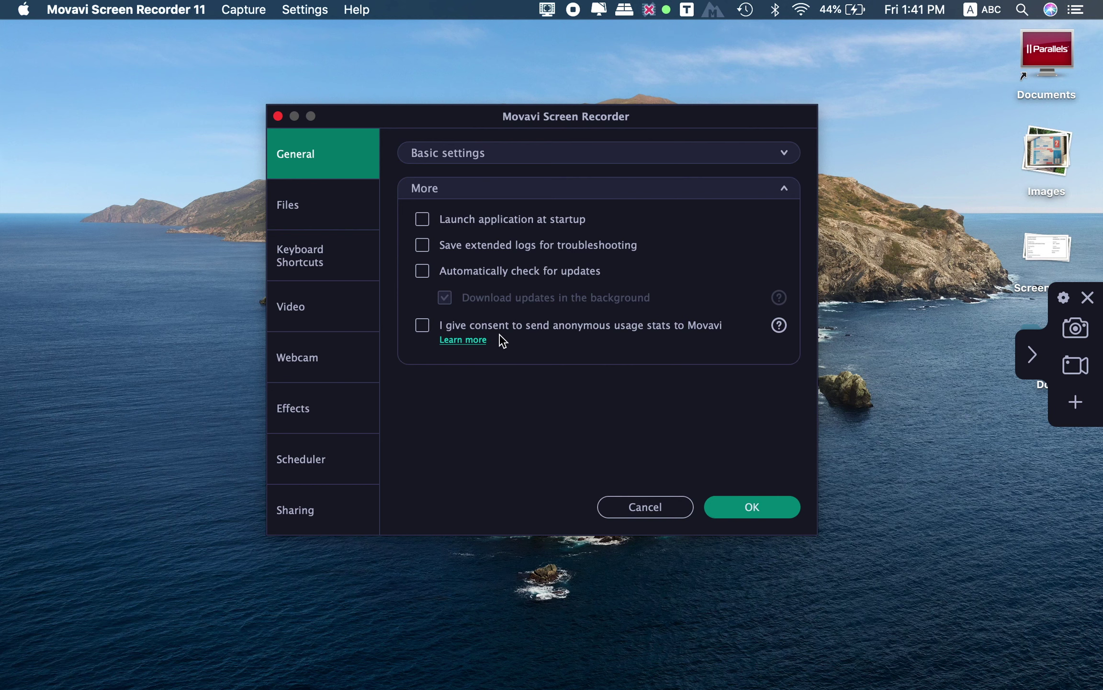
# Step: Review the file saving preferences, including the default screenshot formats, and the keyboard shortcut assignments
pyautogui.click(302, 207)
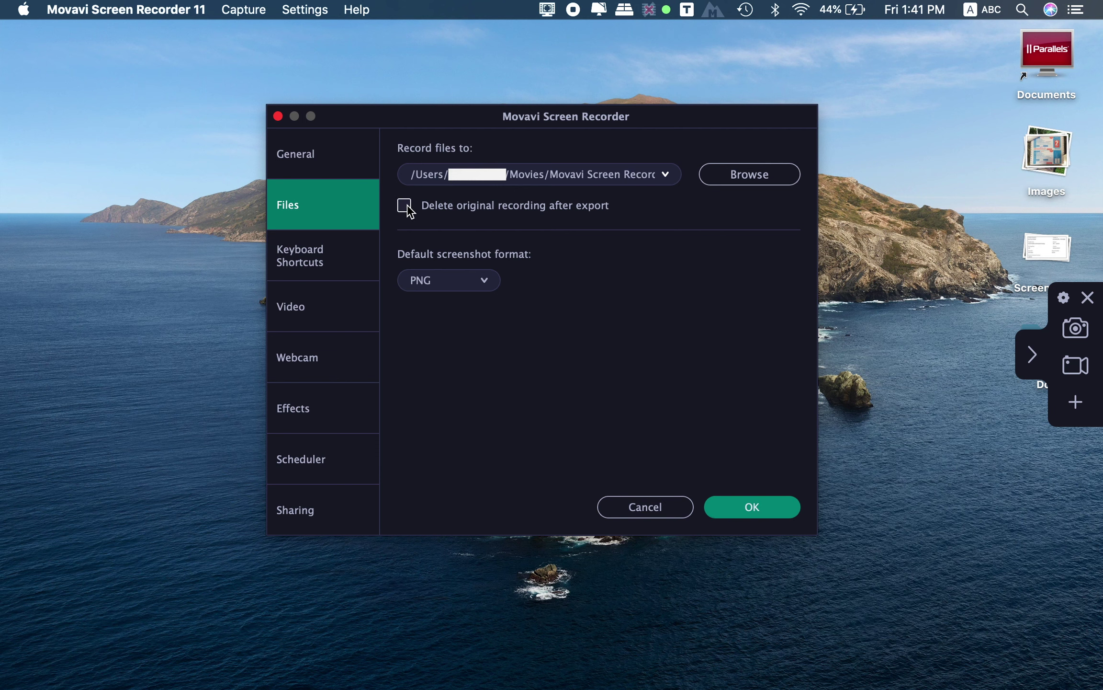
pyautogui.click(477, 281)
pyautogui.click(468, 284)
pyautogui.click(339, 264)
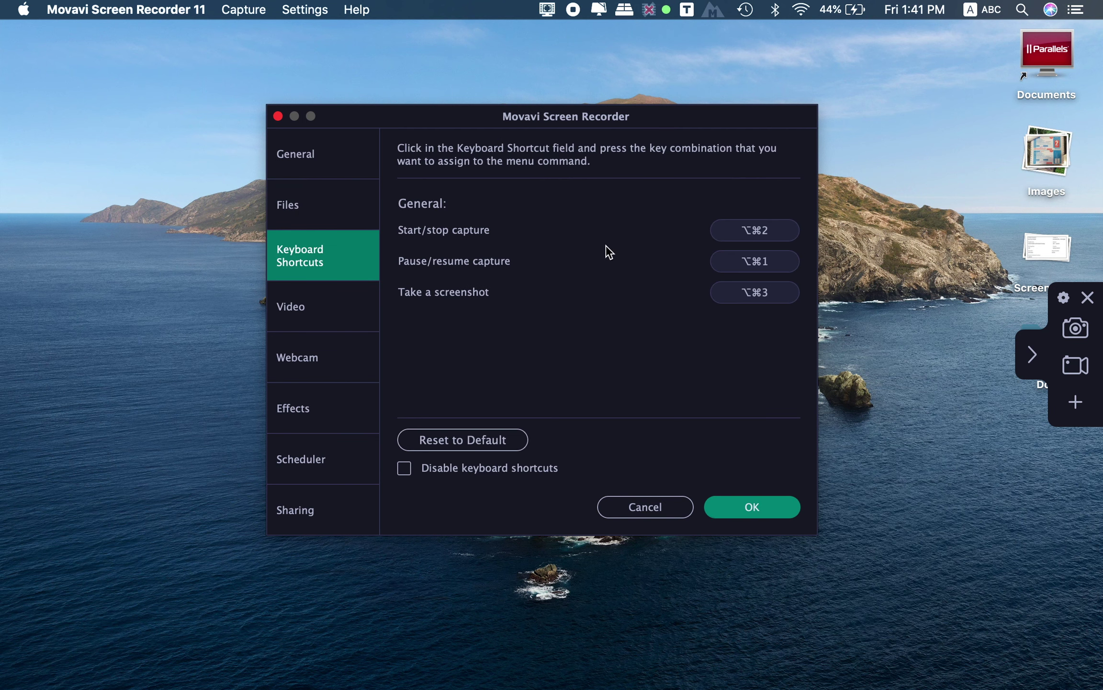
pyautogui.press('alt+super+2')
# Step: Review the video preferences, including the Retina scaling hint and the available audio quality options
pyautogui.click(348, 314)
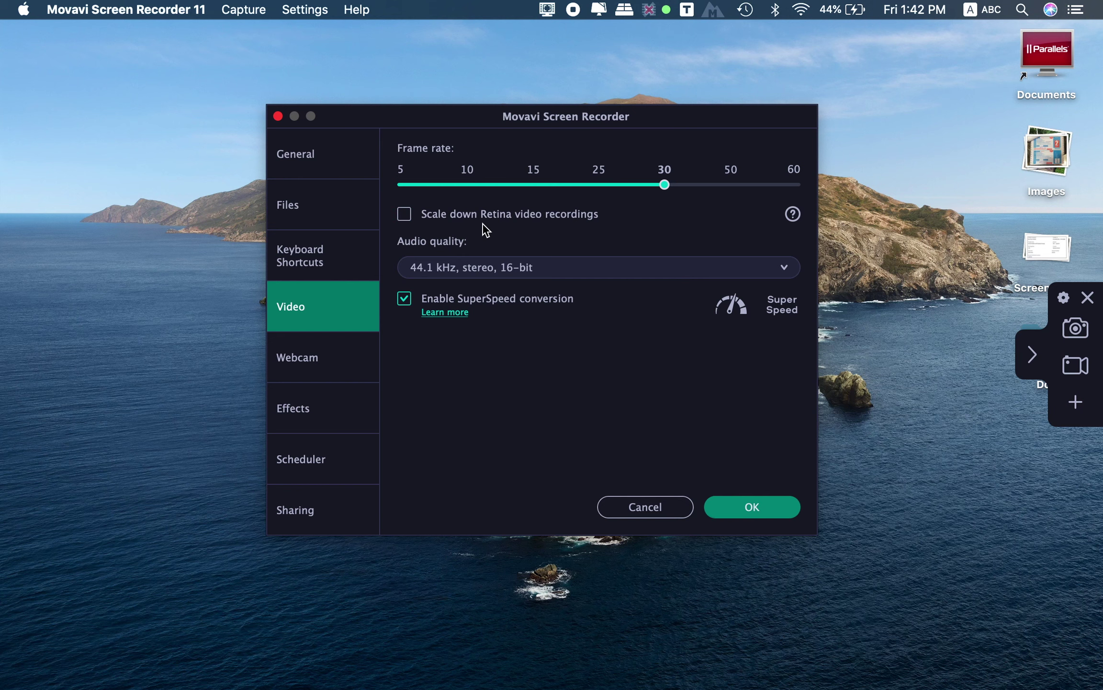
pyautogui.moveTo(796, 217)
pyautogui.click(774, 265)
pyautogui.click(558, 356)
# Step: Try the FaceTime HD Camera as the webcam, view its resolutions, and enlarge its video size
pyautogui.click(308, 345)
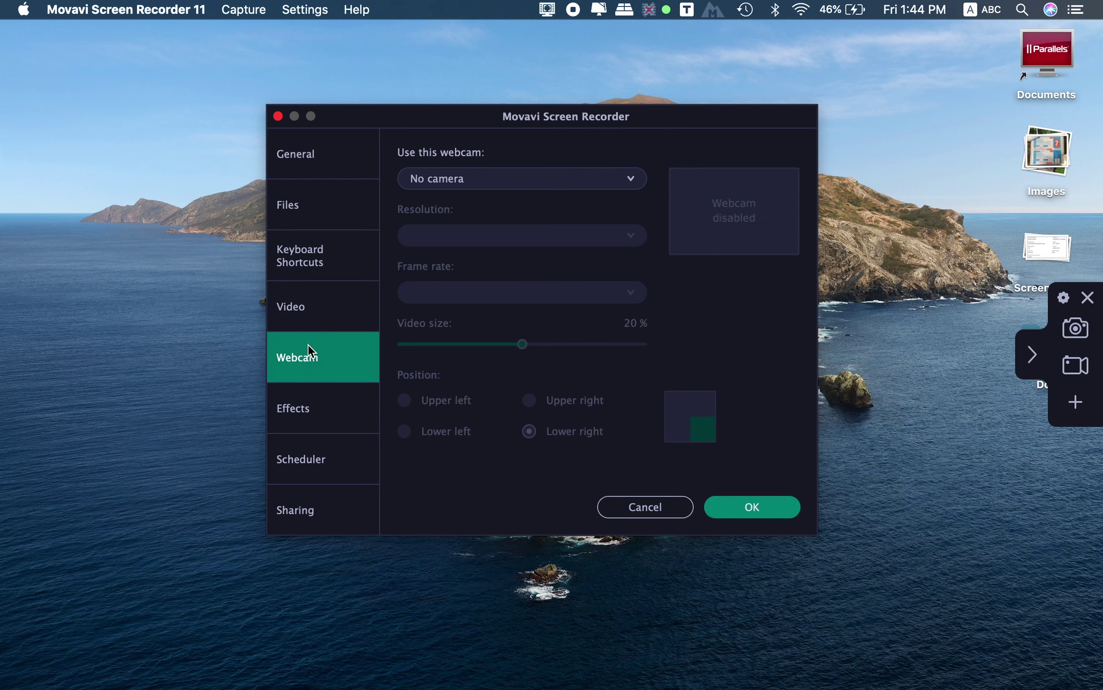
pyautogui.click(598, 178)
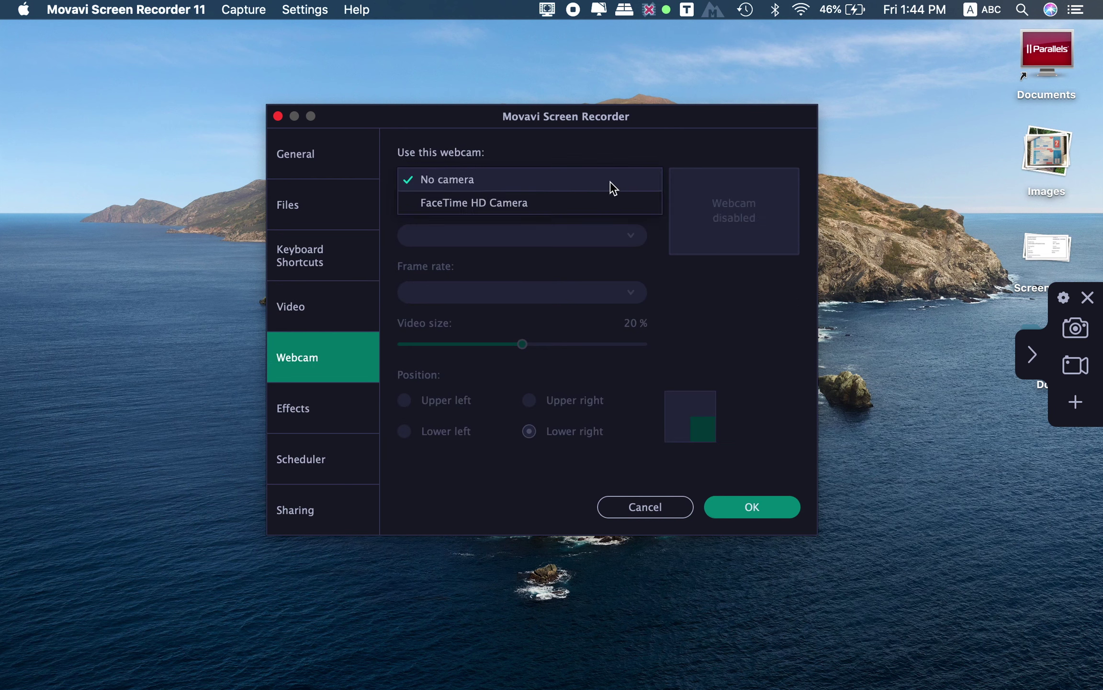
pyautogui.click(594, 202)
pyautogui.click(644, 235)
pyautogui.click(618, 214)
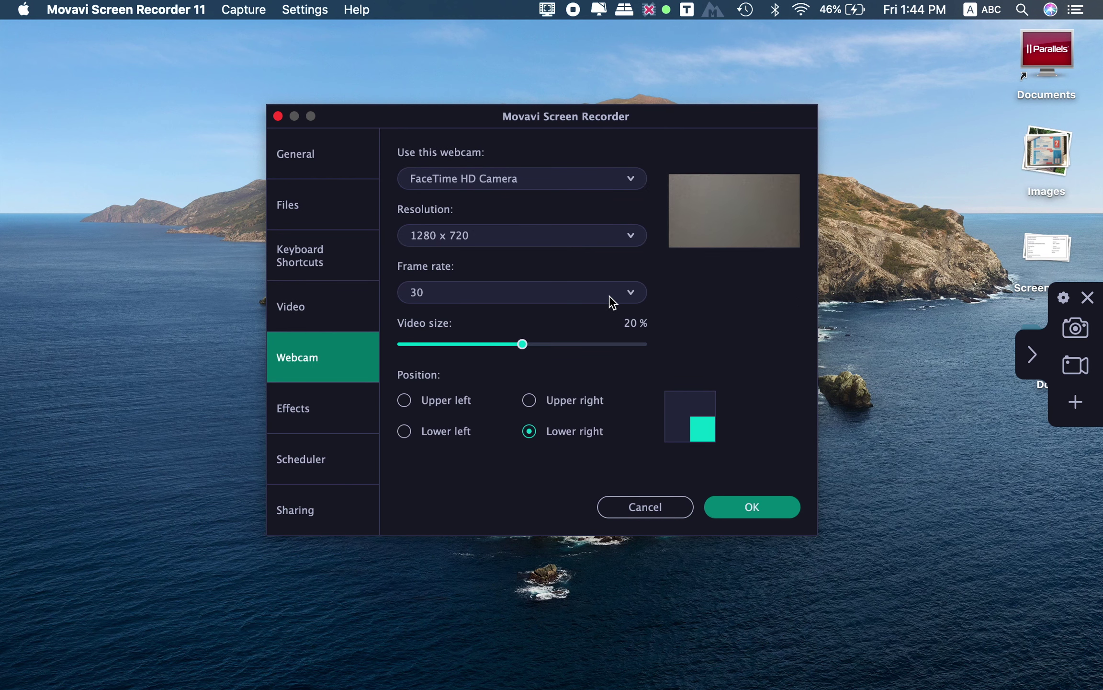
pyautogui.moveTo(526, 345); pyautogui.dragTo(661, 347)
# Step: Try the cursor highlight, click highlight and mouse click sound options in the effects preferences
pyautogui.click(293, 408)
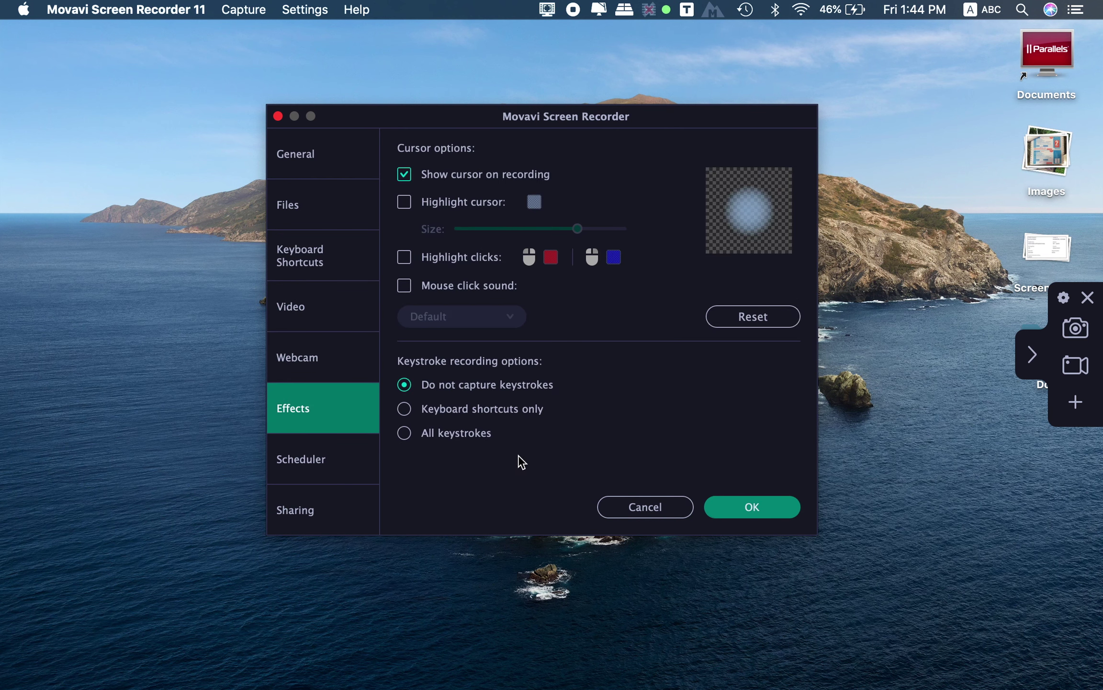
pyautogui.click(404, 205)
pyautogui.click(404, 205)
pyautogui.click(404, 257)
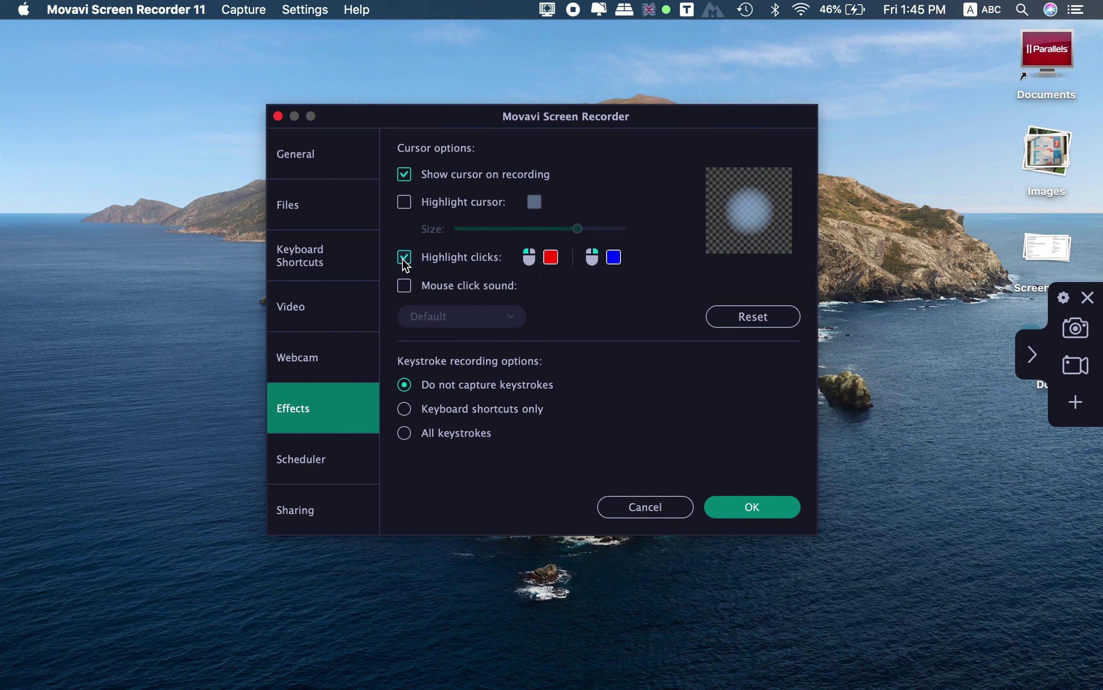
pyautogui.click(405, 286)
pyautogui.click(404, 286)
# Step: Review the Scheduler and Sharing preferences and discard all preference changes
pyautogui.click(364, 457)
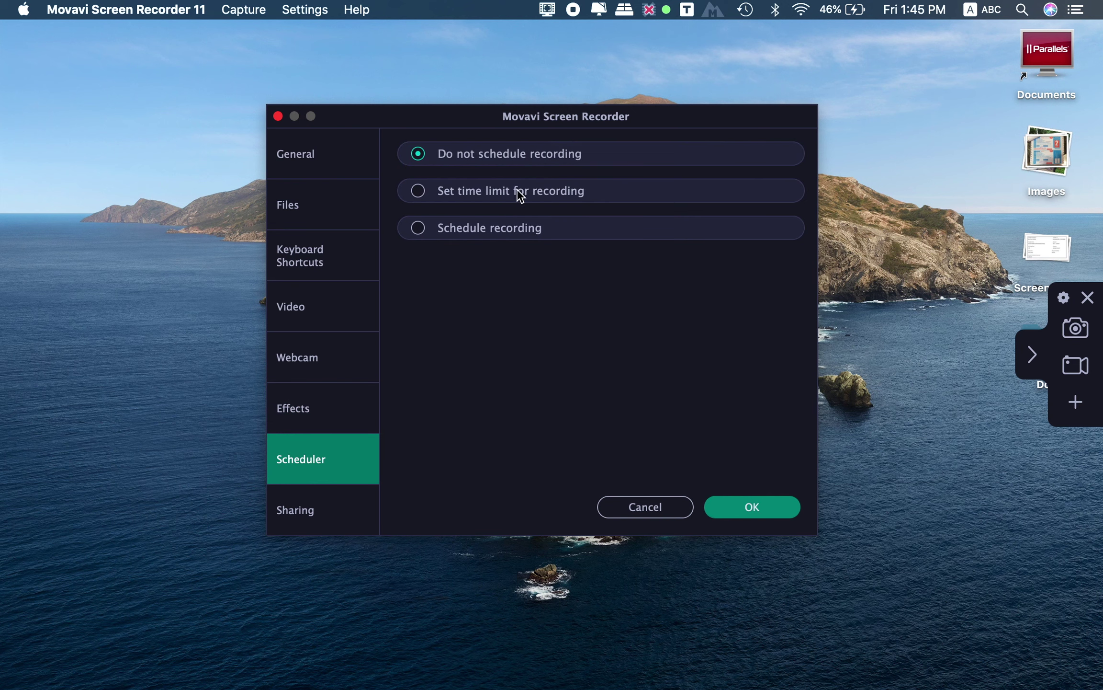
pyautogui.click(328, 496)
pyautogui.click(645, 507)
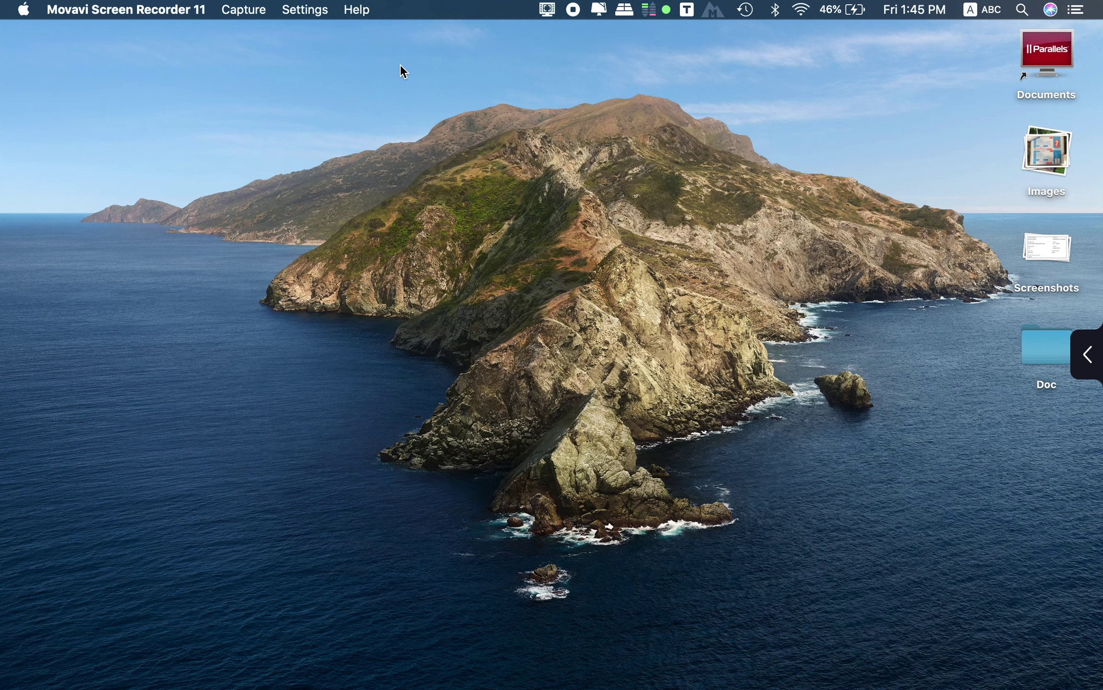
# Step: Go to the screen recording permissions in System Preferences and unlock them for changes
pyautogui.click(354, 9)
pyautogui.click(1087, 355)
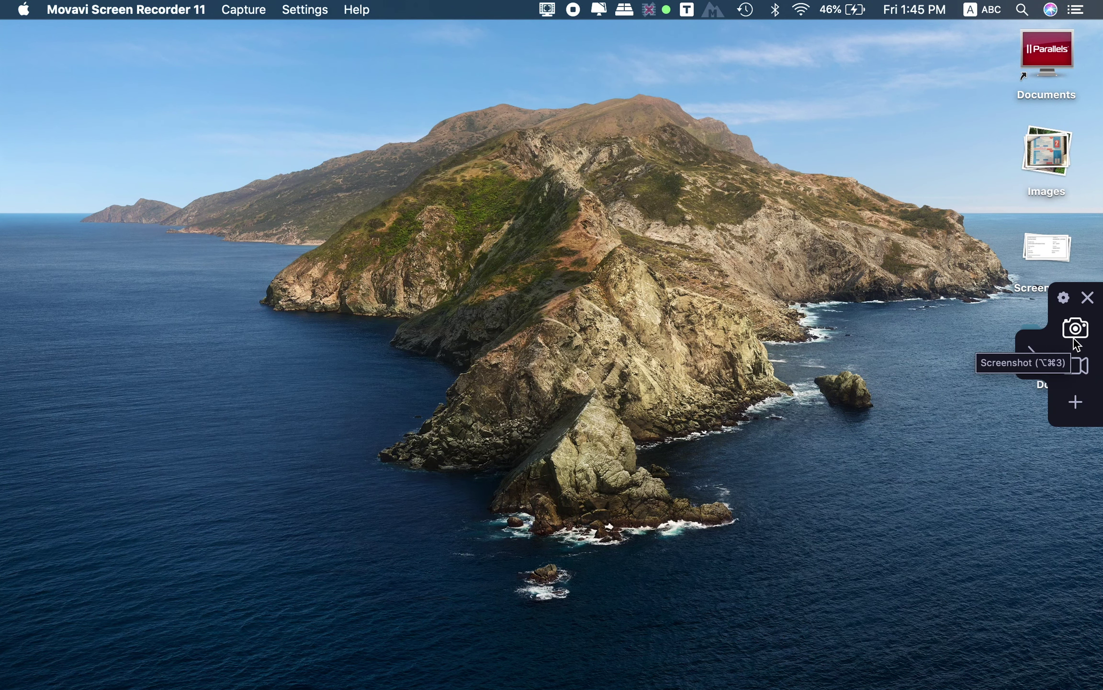
pyautogui.click(710, 273)
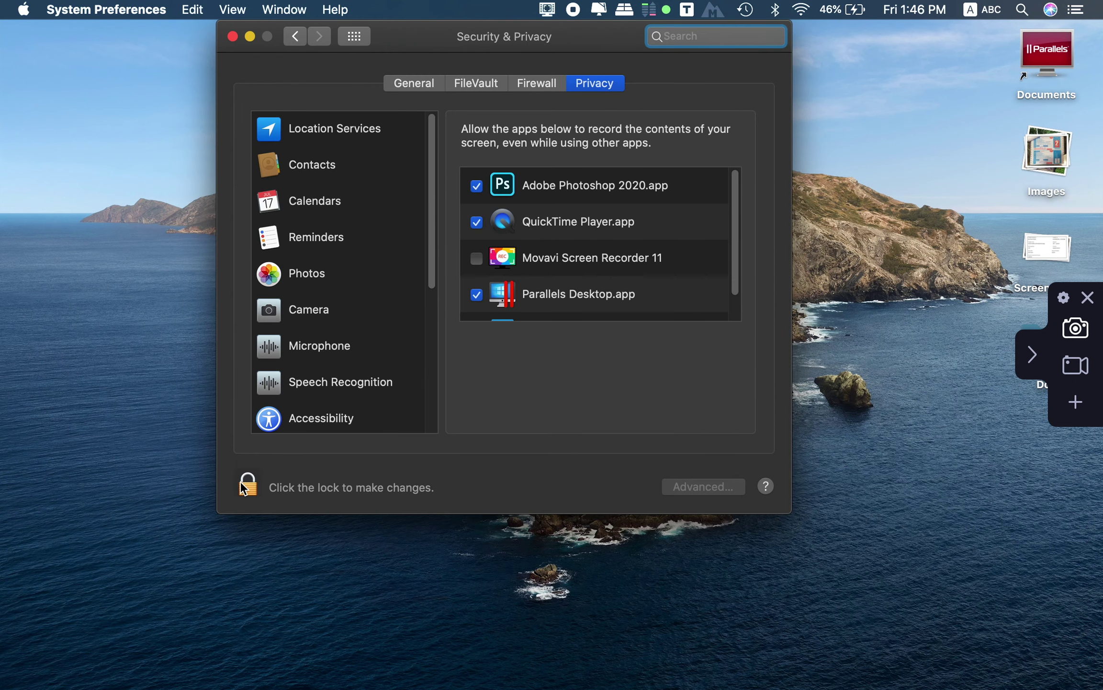
pyautogui.click(247, 486)
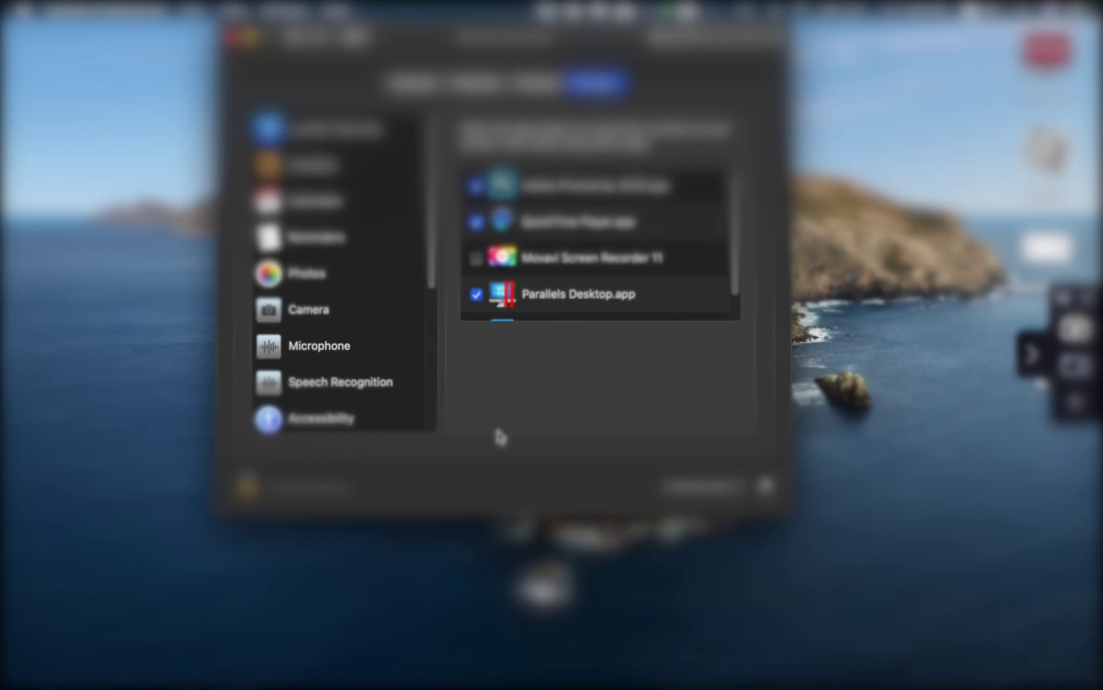
pyautogui.click(657, 214)
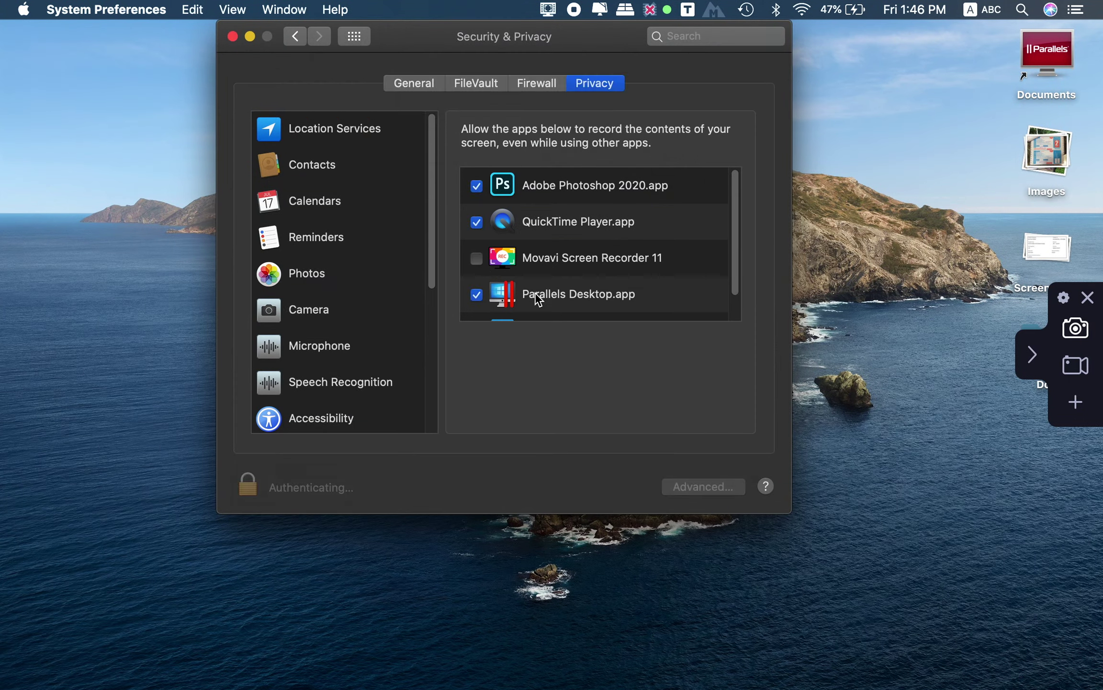
# Step: Allow Movavi Screen Recorder 11 to record the screen, letting the recorder quit, and close System Preferences
pyautogui.click(477, 258)
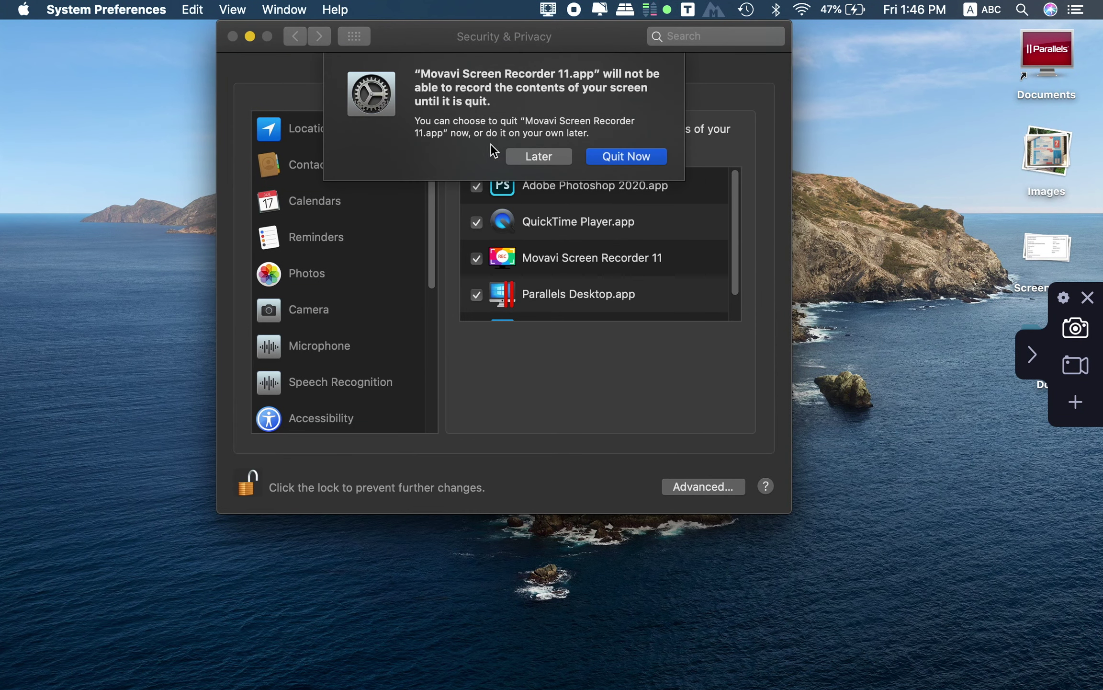
pyautogui.click(619, 158)
pyautogui.press('super+q')
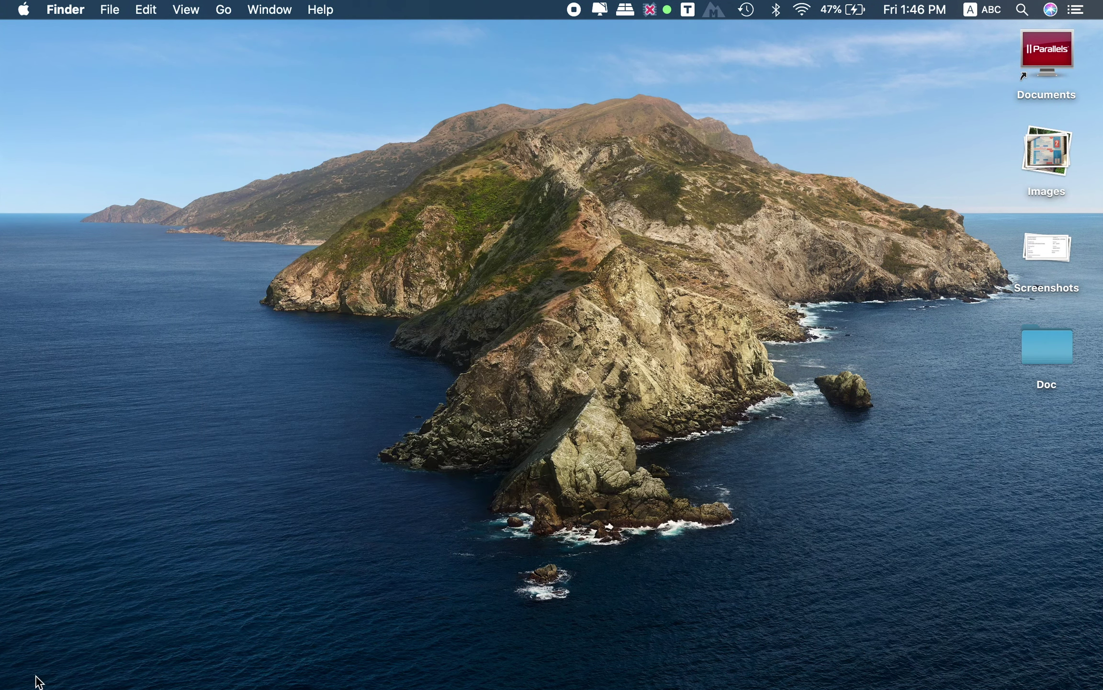
# Step: Start a screenshot with a capture area of about 1202 × 627, set its width to 1200, and move the frame fully onto the desktop
pyautogui.click(1076, 328)
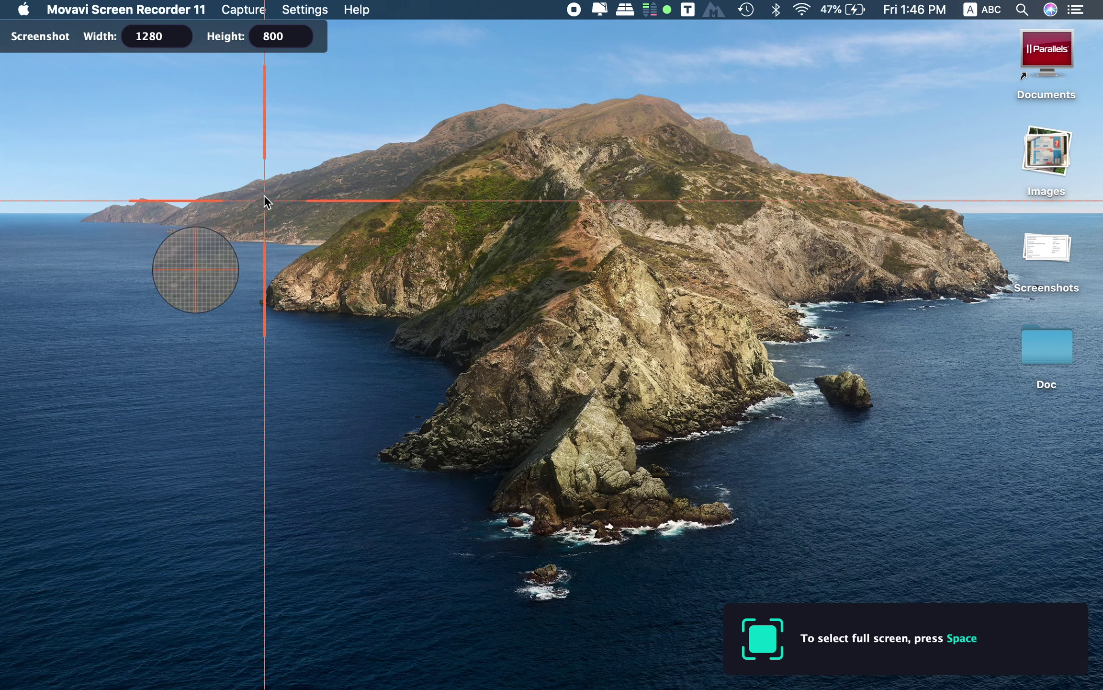
pyautogui.moveTo(65, 65); pyautogui.dragTo(1102, 607)
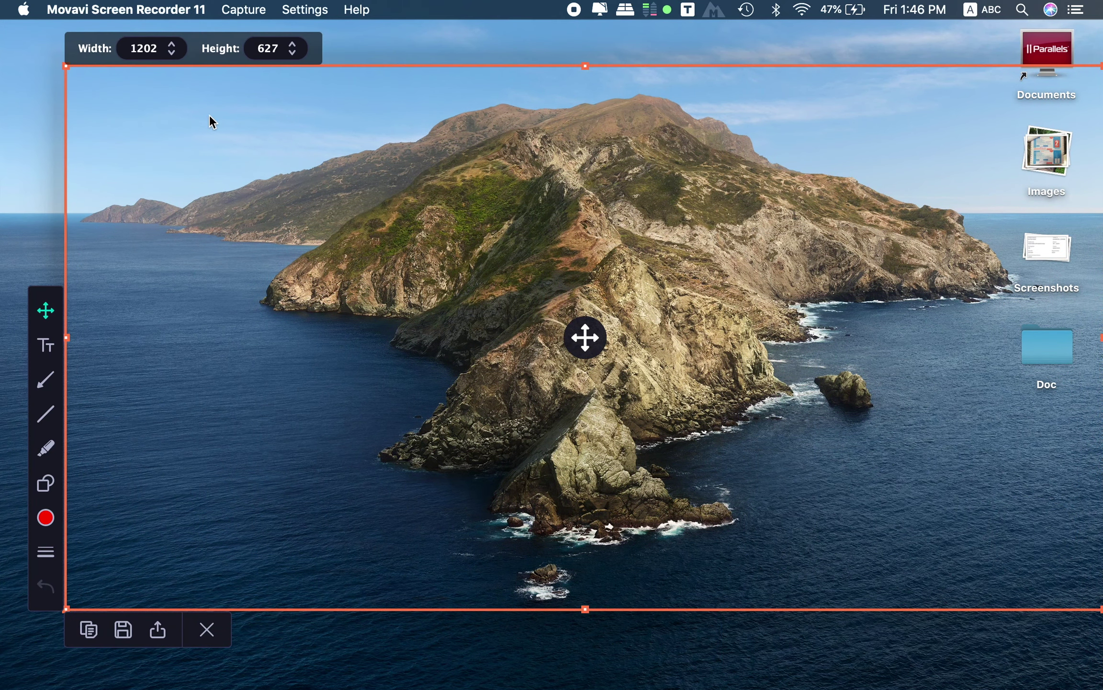
pyautogui.click(169, 54)
pyautogui.click(168, 55)
pyautogui.moveTo(74, 315); pyautogui.dragTo(53, 307)
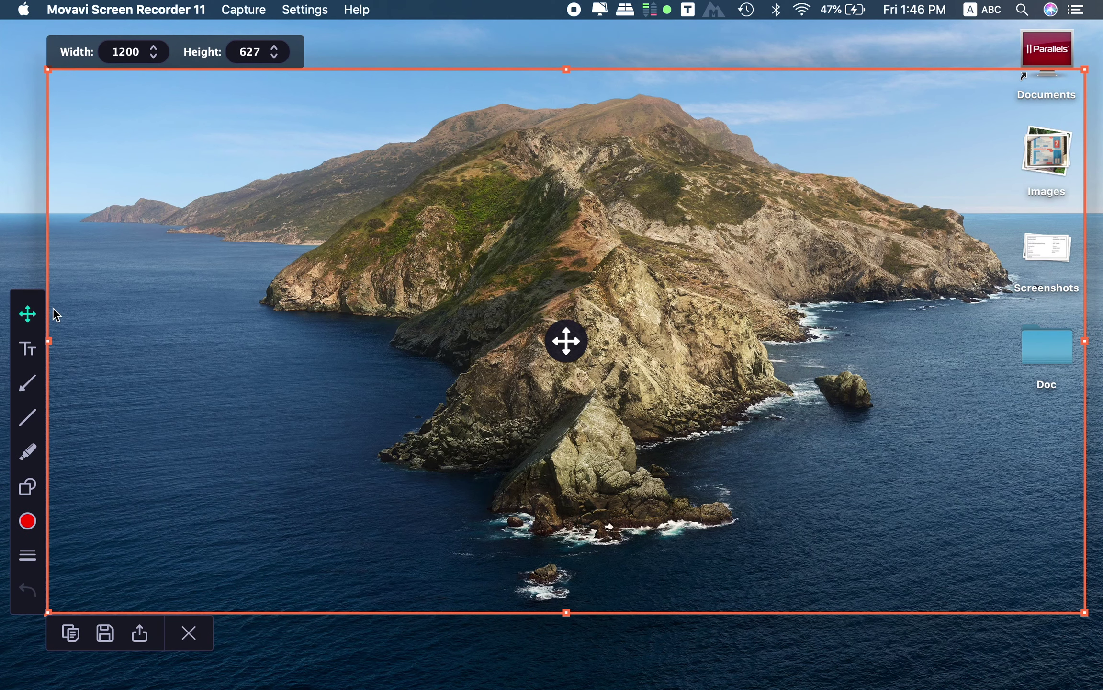
# Step: Add the text "Hello" to the screenshot in green with no background
pyautogui.click(27, 348)
pyautogui.click(343, 307)
pyautogui.write('Hello')
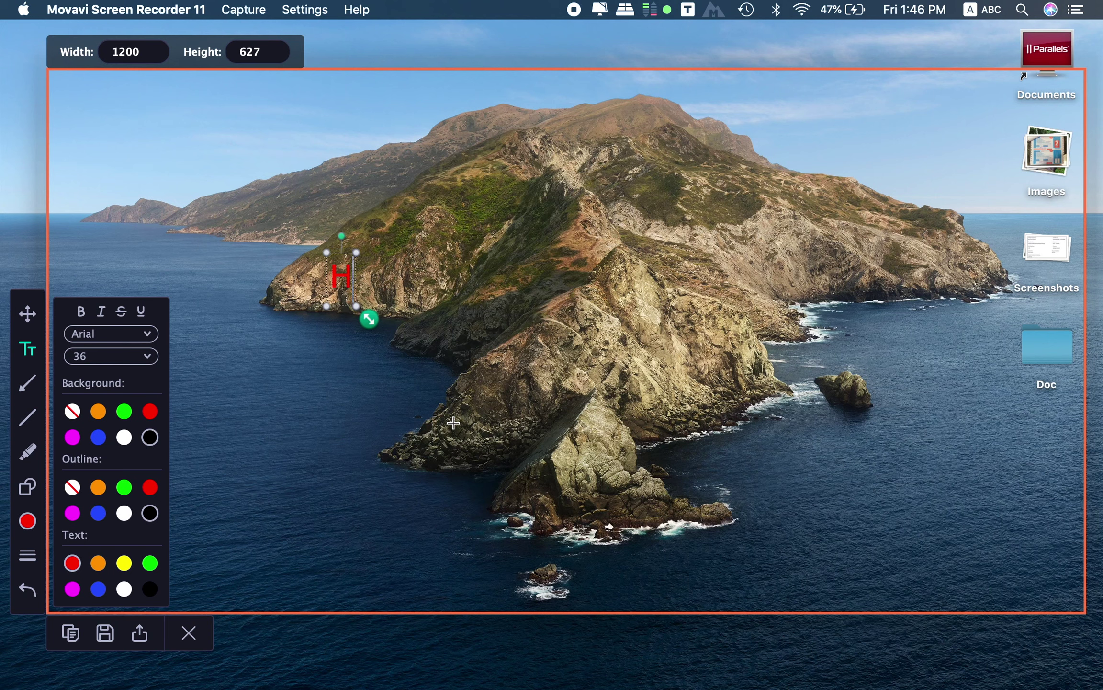
pyautogui.click(124, 411)
pyautogui.click(72, 411)
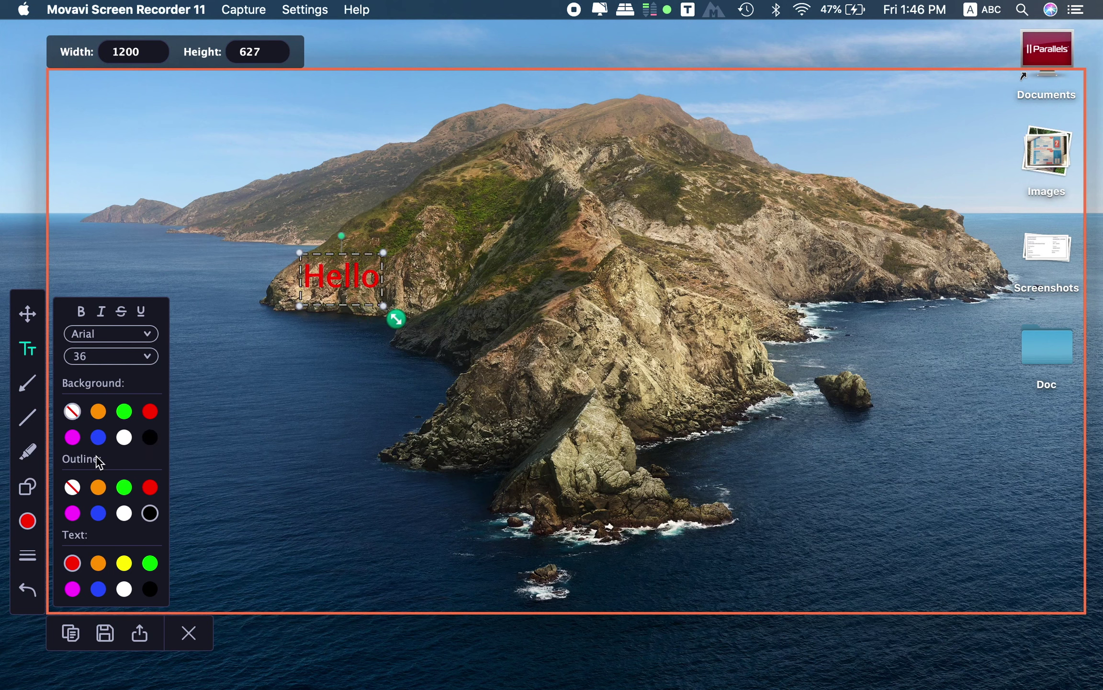
pyautogui.click(124, 562)
pyautogui.click(150, 562)
# Step: Move the text onto the sea below the coast and extend it to "Hello Guys"
pyautogui.moveTo(353, 292); pyautogui.dragTo(282, 373)
pyautogui.doubleClick(297, 363)
pyautogui.write('Guys')
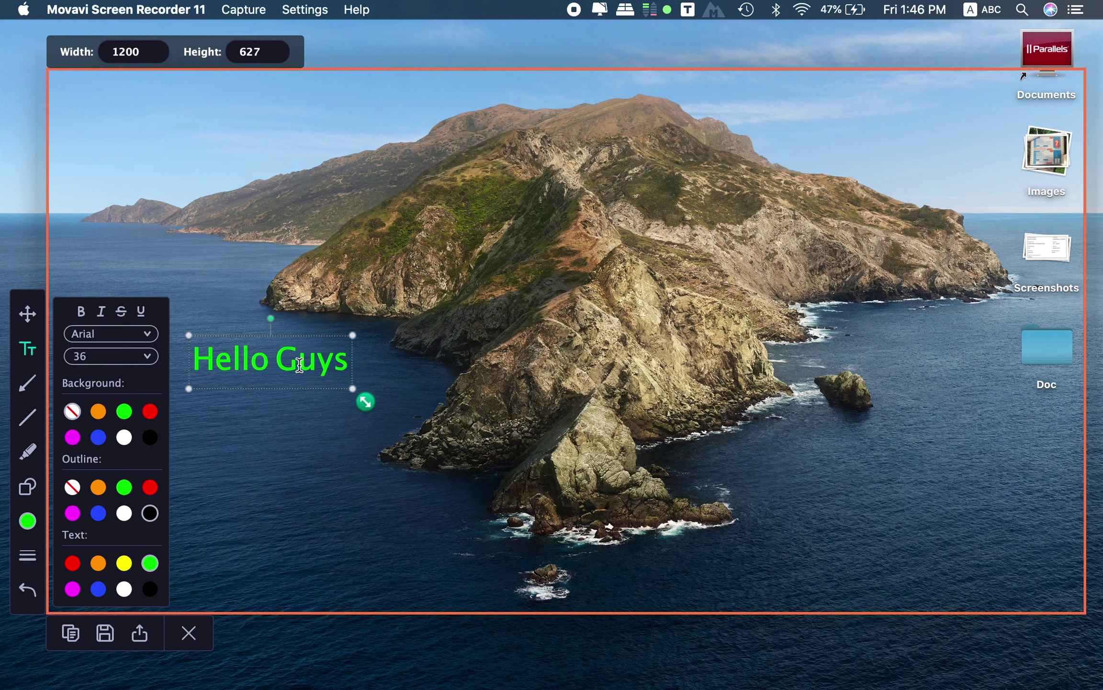
# Step: Set both the outline and the background of the "Hello Guys" text to none
pyautogui.click(124, 513)
pyautogui.click(72, 487)
pyautogui.click(124, 411)
pyautogui.click(149, 437)
pyautogui.click(72, 410)
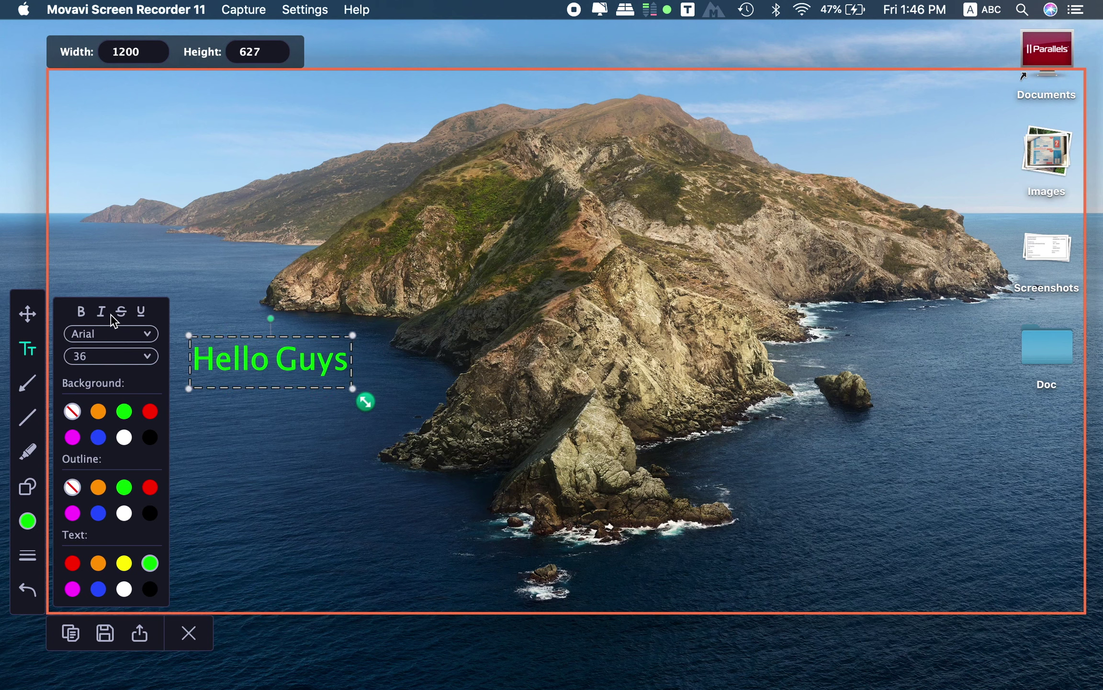
# Step: Try italic and underline styling on the "Hello Guys" text
pyautogui.click(99, 312)
pyautogui.click(99, 312)
pyautogui.click(140, 312)
pyautogui.click(140, 312)
# Step: Change the "Hello Guys" text to the Ara Hama… font at size 64
pyautogui.click(147, 334)
pyautogui.click(148, 334)
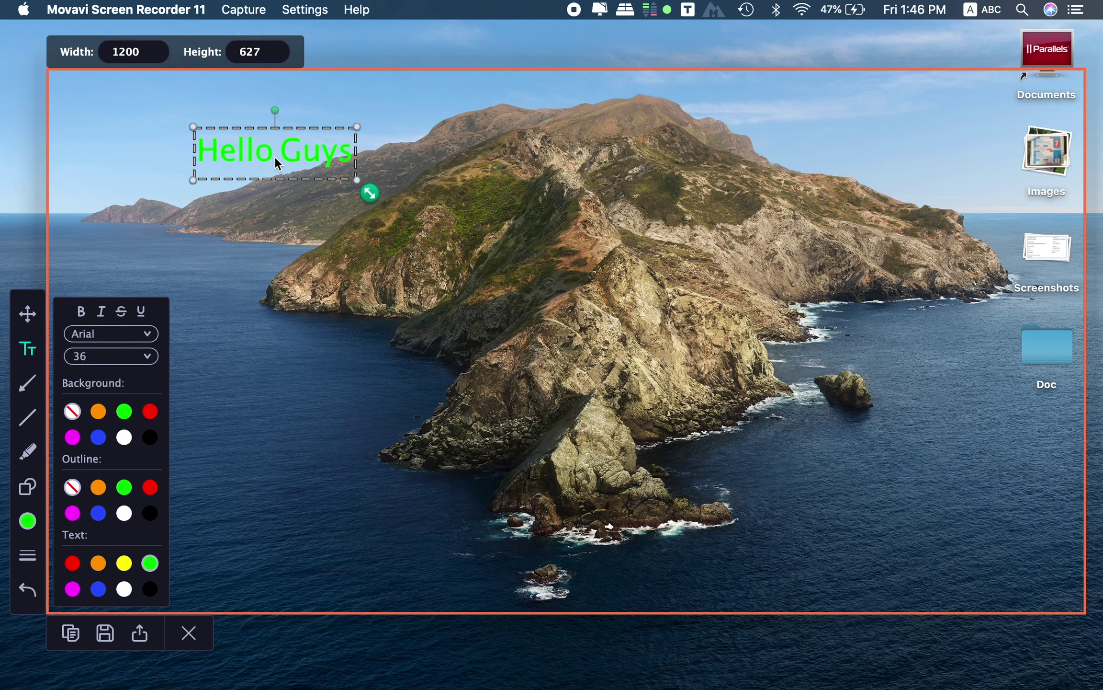
pyautogui.click(149, 337)
pyautogui.click(148, 366)
pyautogui.click(148, 337)
pyautogui.click(145, 422)
pyautogui.click(146, 357)
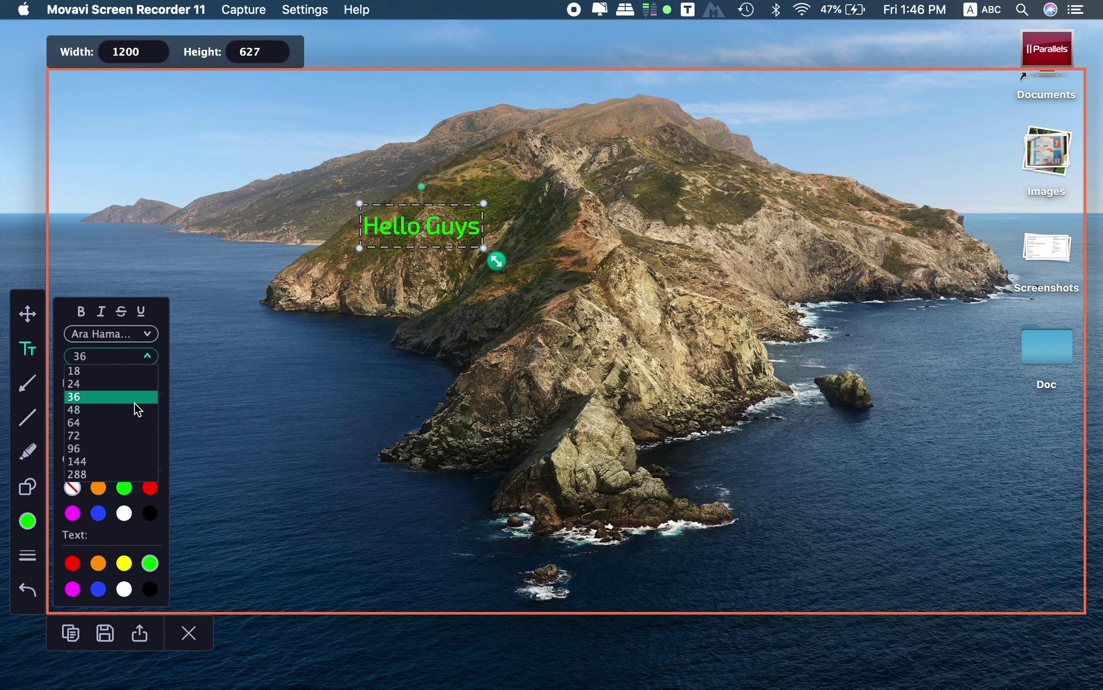
pyautogui.click(130, 421)
# Step: Draw a green arrow pointing at the text, with a straight line and a highlighter bar below it
pyautogui.click(27, 383)
pyautogui.moveTo(207, 379)
pyautogui.mouseDown()
pyautogui.moveTo(335, 378)
pyautogui.moveTo(259, 252)
pyautogui.moveTo(344, 382)
pyautogui.moveTo(268, 224)
pyautogui.mouseUp()
pyautogui.moveTo(179, 278); pyautogui.dragTo(320, 276)
pyautogui.click(27, 450)
pyautogui.moveTo(197, 314)
pyautogui.mouseDown()
pyautogui.moveTo(400, 314)
pyautogui.moveTo(478, 231)
pyautogui.moveTo(320, 370)
pyautogui.mouseUp()
# Step: Draw a green rectangle, a rounded rectangle and an ellipse in a row beneath the highlighter bar
pyautogui.click(27, 486)
pyautogui.moveTo(151, 401); pyautogui.dragTo(239, 479)
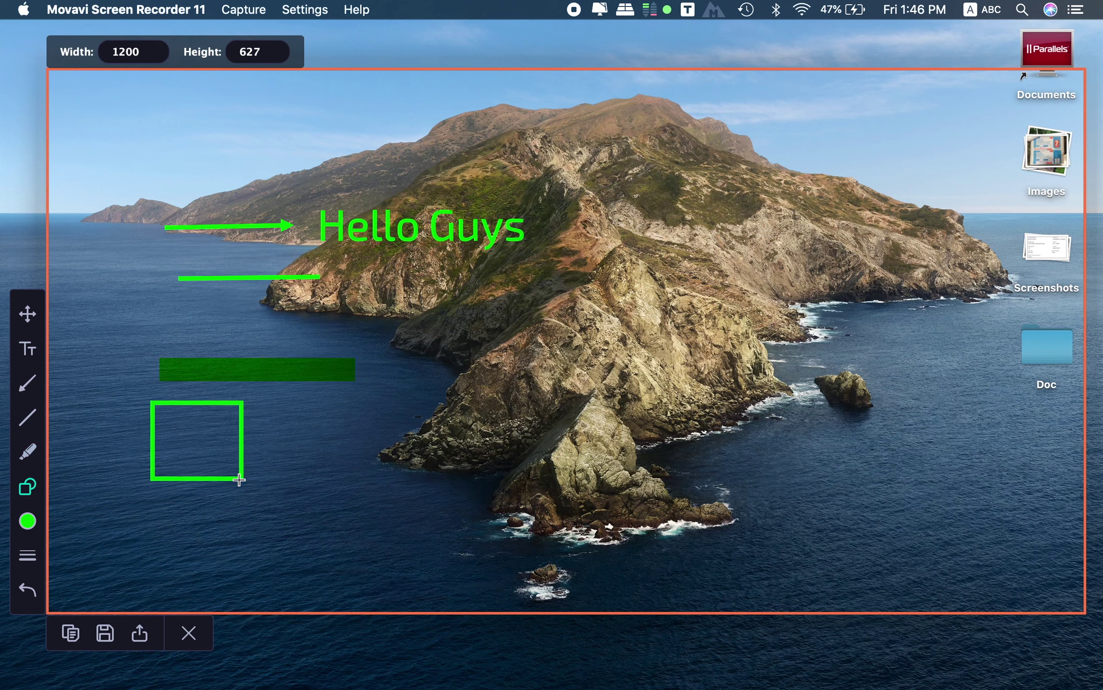
pyautogui.click(27, 487)
pyautogui.click(96, 485)
pyautogui.moveTo(274, 426); pyautogui.dragTo(331, 489)
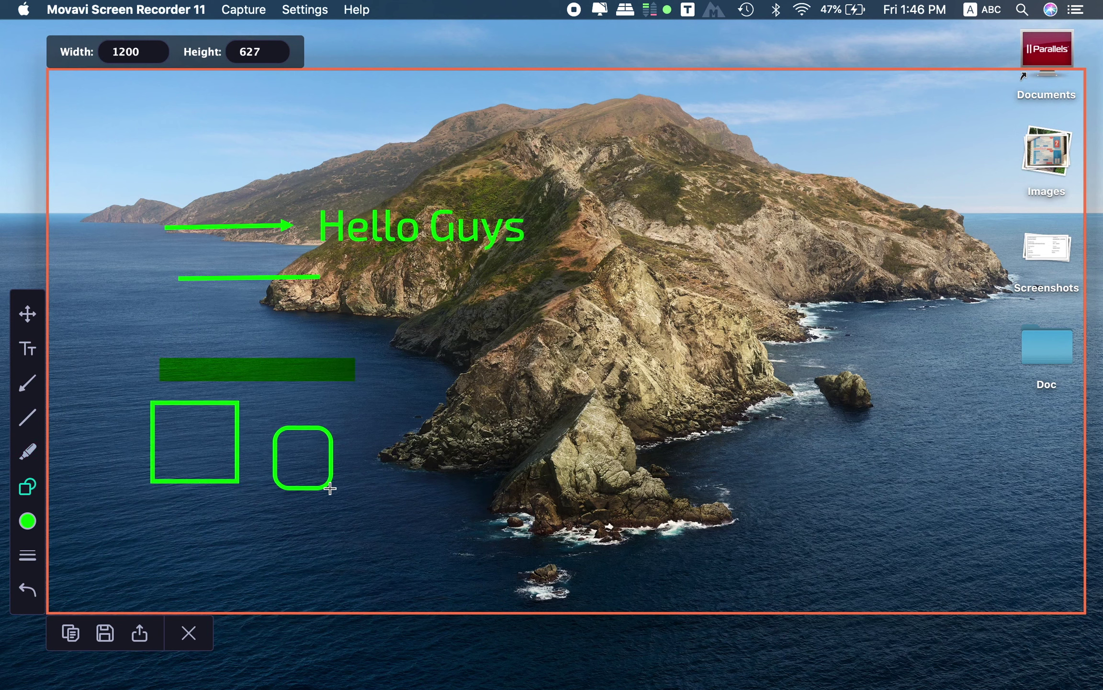
pyautogui.click(27, 486)
pyautogui.click(119, 486)
pyautogui.moveTo(386, 438); pyautogui.dragTo(451, 510)
# Step: Increase the line thickness of the ellipse and select the rounded rectangle
pyautogui.click(27, 555)
pyautogui.moveTo(94, 556)
pyautogui.mouseDown()
pyautogui.moveTo(130, 556)
pyautogui.moveTo(113, 556)
pyautogui.mouseUp()
pyautogui.click(329, 472)
pyautogui.click(31, 599)
pyautogui.click(32, 598)
pyautogui.click(32, 599)
pyautogui.click(31, 599)
pyautogui.click(33, 594)
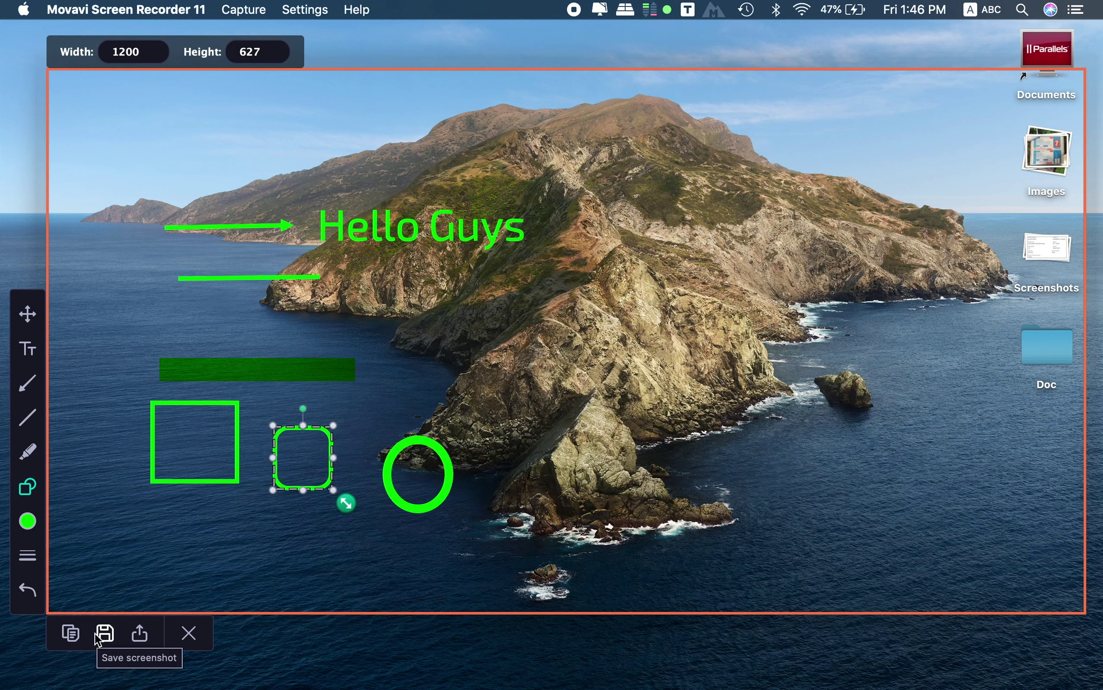
# Step: Check the sharing options, save the annotated screenshot, and show the saved file in its folder
pyautogui.click(140, 633)
pyautogui.click(402, 566)
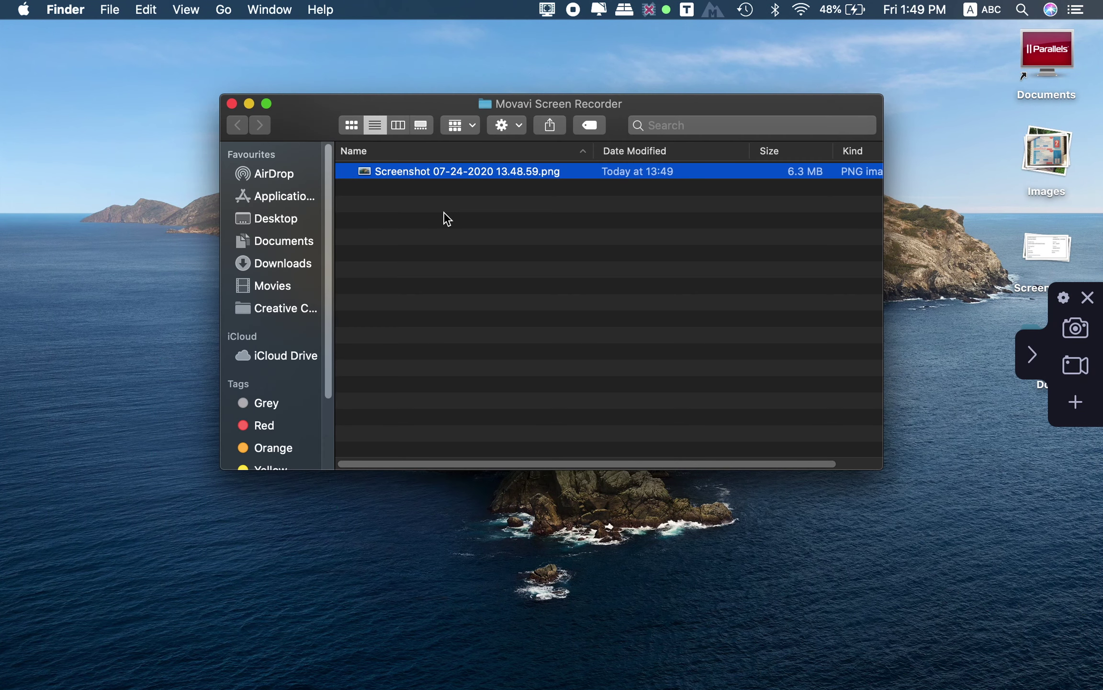
pyautogui.click(443, 217)
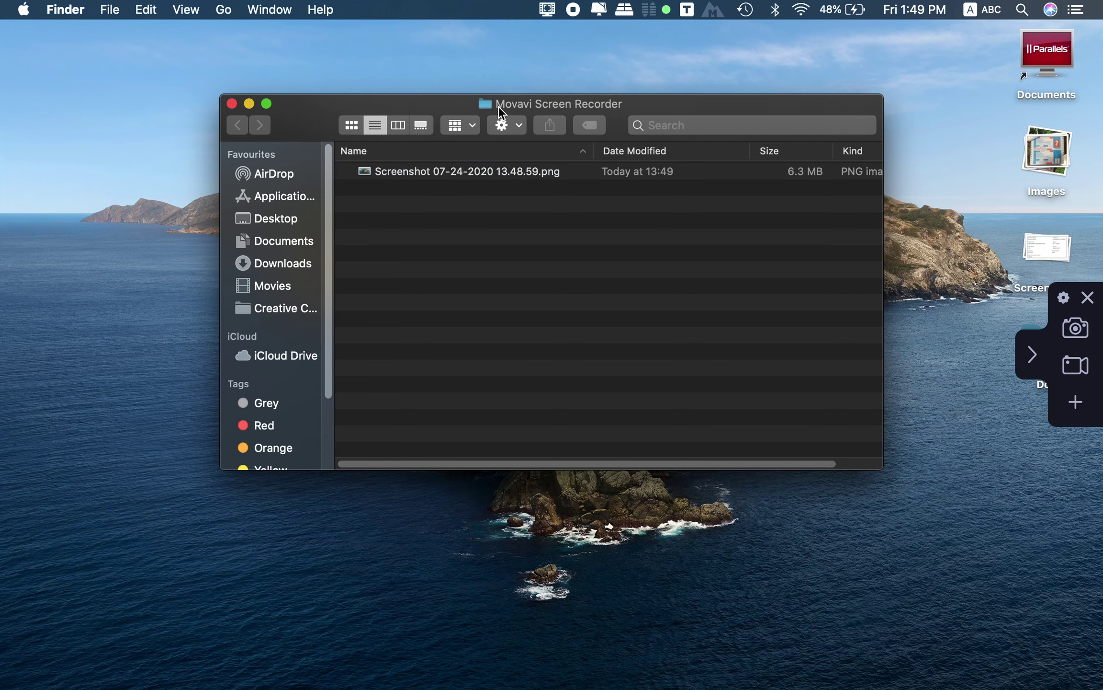
# Step: Quick-look the saved screenshot PNG and open it in Preview to inspect the annotations
pyautogui.click(424, 173)
pyautogui.press('space')
pyautogui.press('space')
pyautogui.rightClick(424, 173)
pyautogui.click(457, 181)
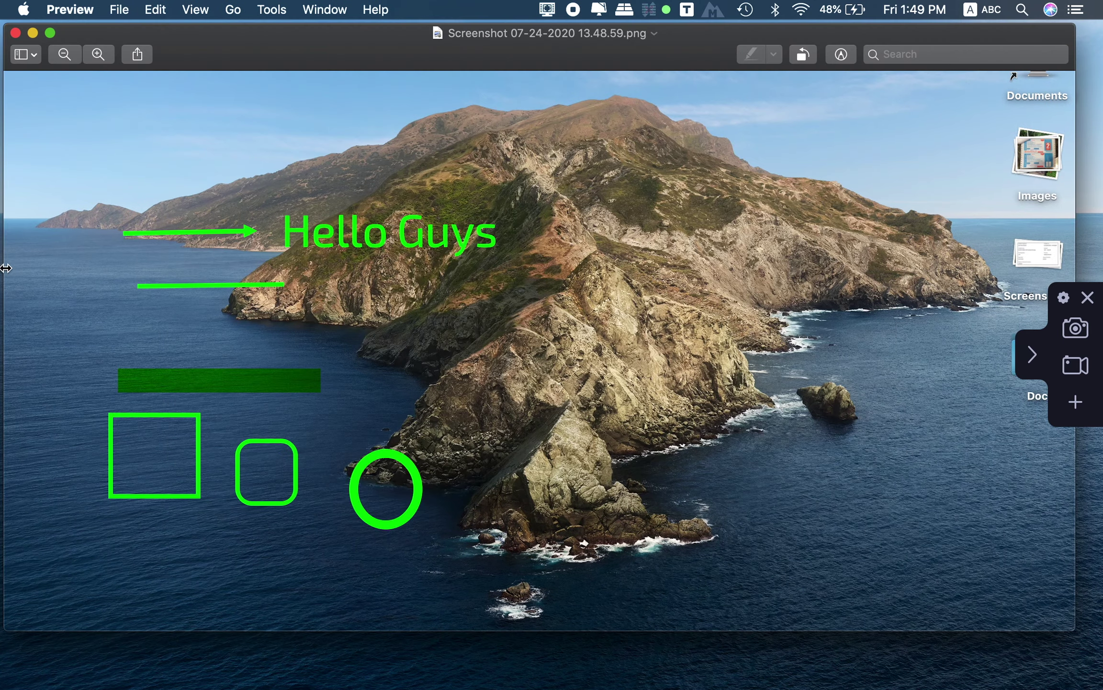
# Step: Shrink and reposition the Preview window, and close it together with the folder window behind it
pyautogui.moveTo(5, 271); pyautogui.dragTo(360, 274)
pyautogui.moveTo(551, 36); pyautogui.dragTo(309, 98)
pyautogui.click(128, 96)
pyautogui.click(232, 104)
# Step: Record a 1099 × 498 area of the desktop with system audio for about 9 seconds and end the recording
pyautogui.click(1077, 365)
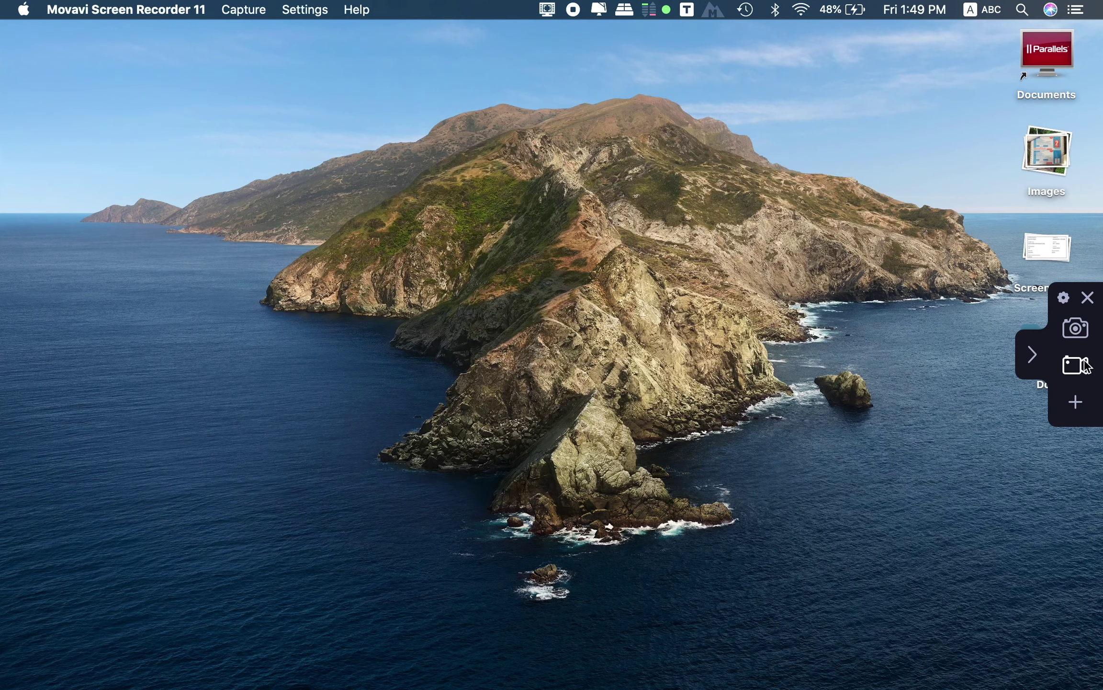
pyautogui.moveTo(71, 121); pyautogui.dragTo(1022, 552)
pyautogui.click(661, 263)
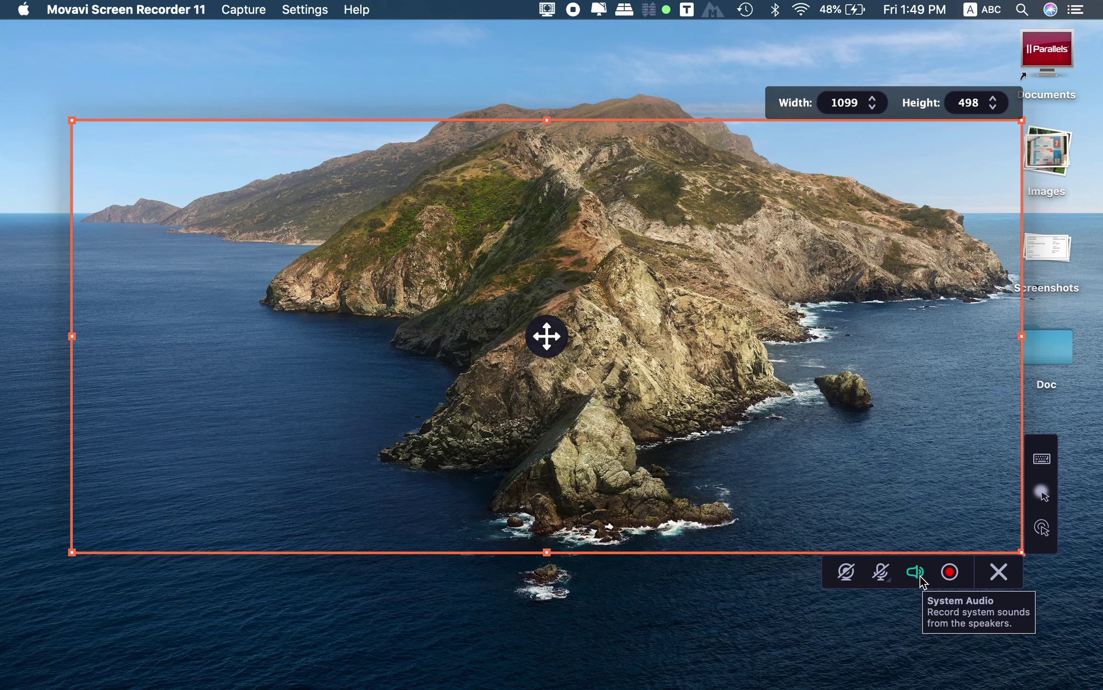
pyautogui.click(950, 572)
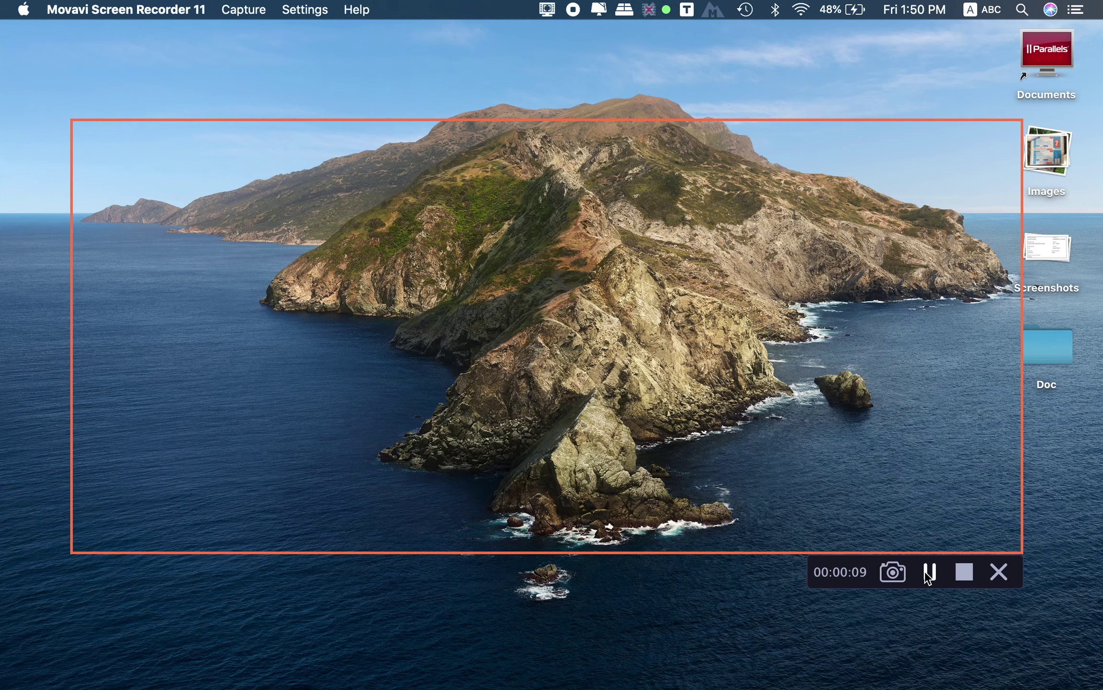
pyautogui.click(929, 574)
pyautogui.click(293, 633)
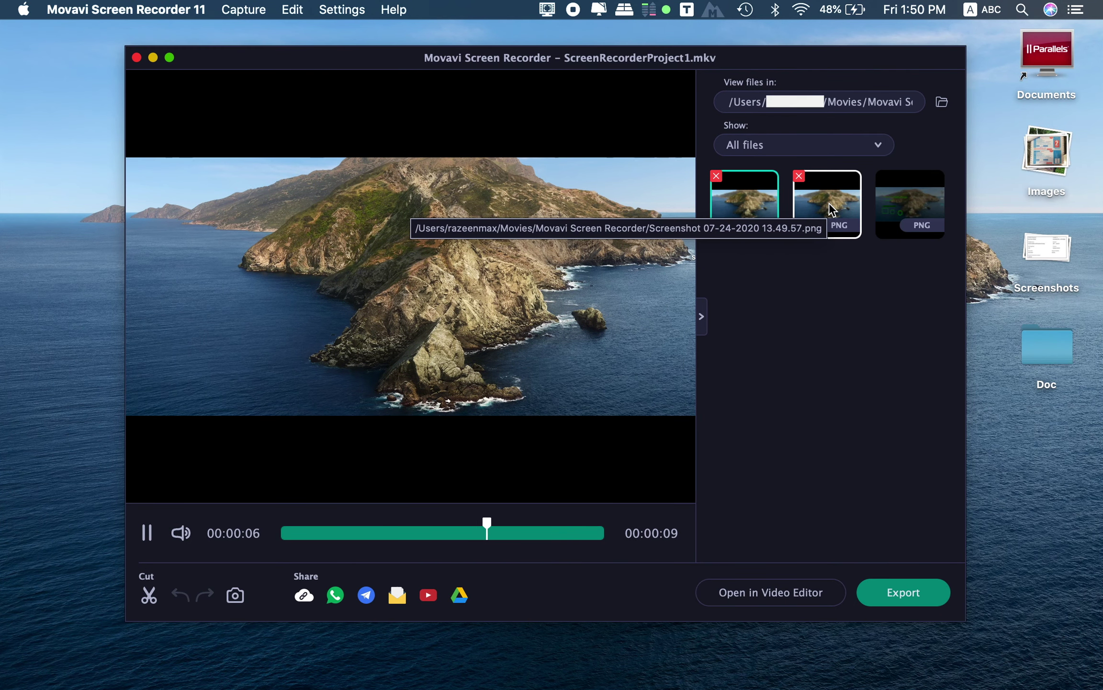
# Step: Split the new recording on its timeline and trim away the unwanted fragments, including the opening part
pyautogui.click(149, 595)
pyautogui.click(437, 533)
pyautogui.click(149, 595)
pyautogui.click(149, 596)
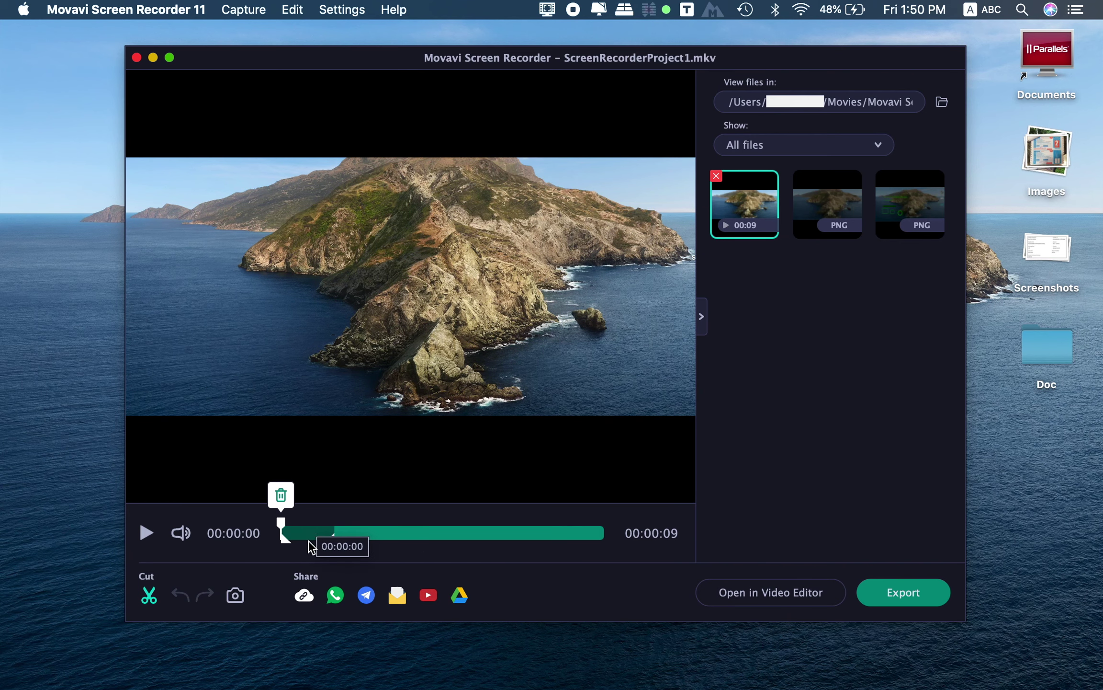
# Step: Save the trimmed recording as ScreenRecorderProject1.mp4 on the Desktop in the MP4 (H.264, AAC, Same as input) format
pyautogui.click(827, 203)
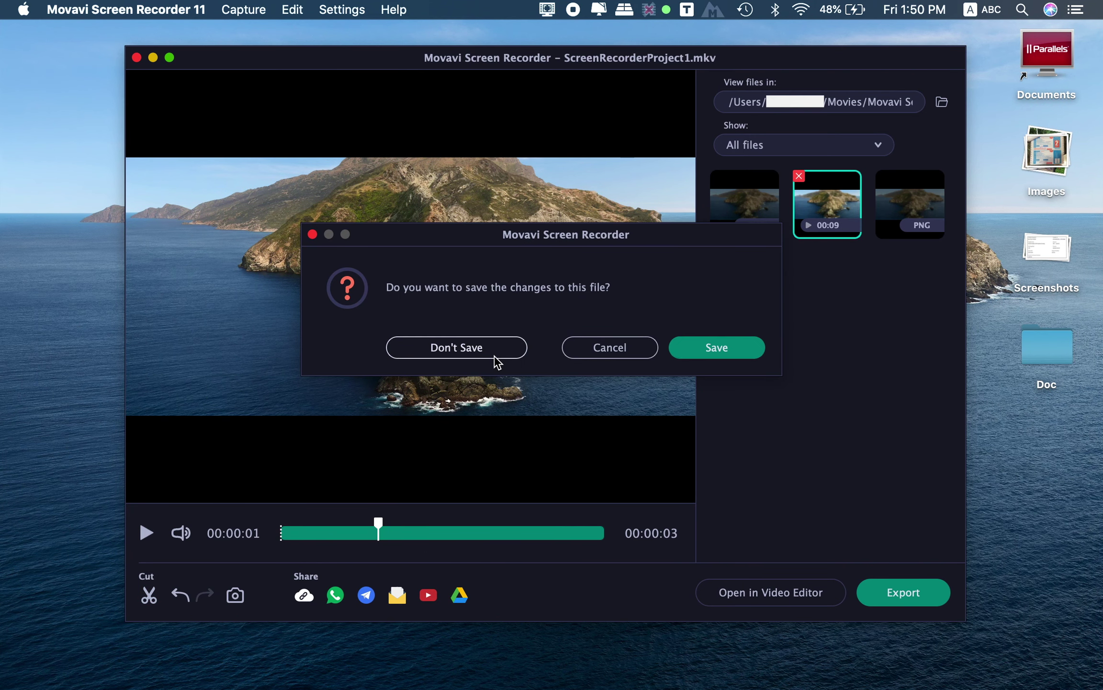
pyautogui.click(715, 347)
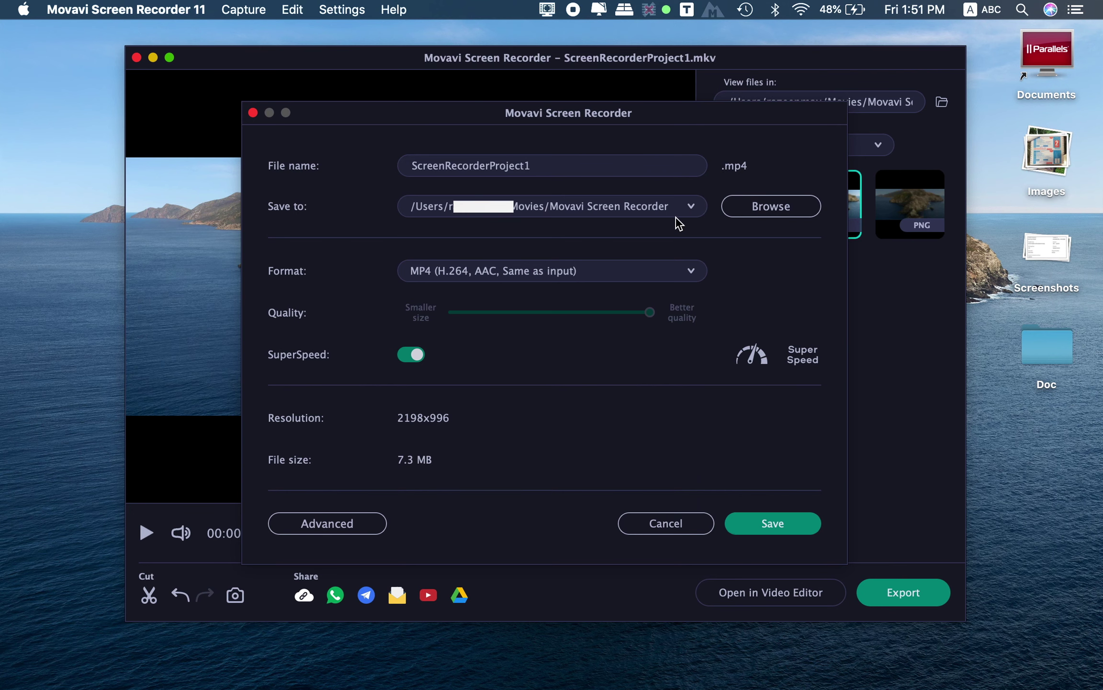
pyautogui.click(739, 207)
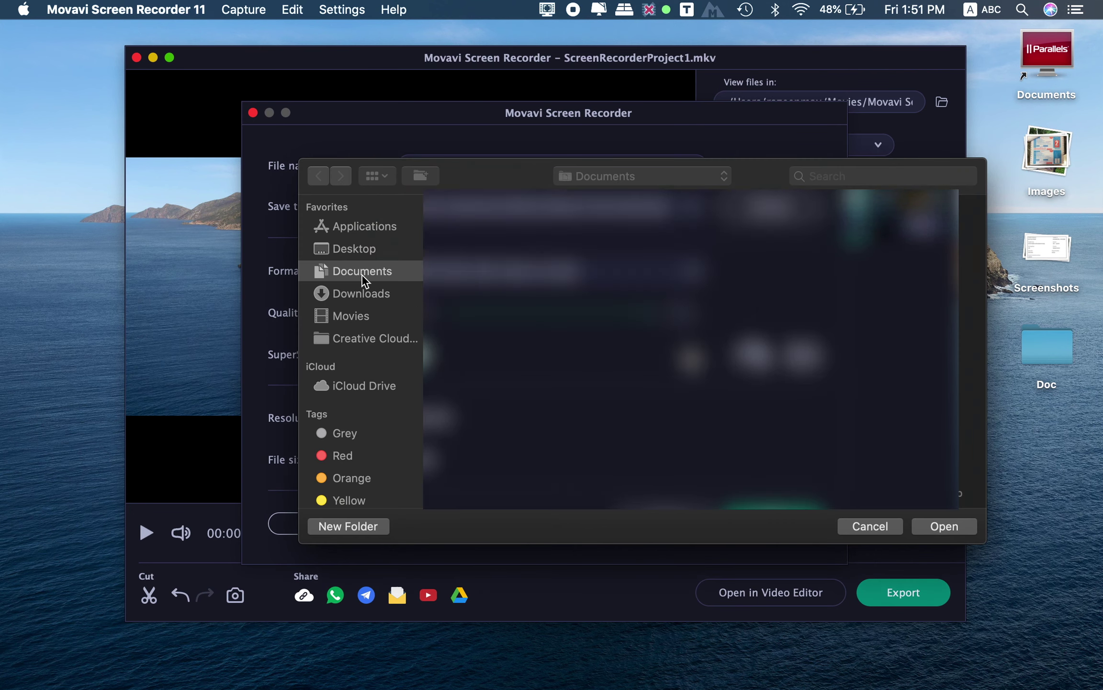
pyautogui.click(354, 249)
pyautogui.press('Return')
pyautogui.click(943, 526)
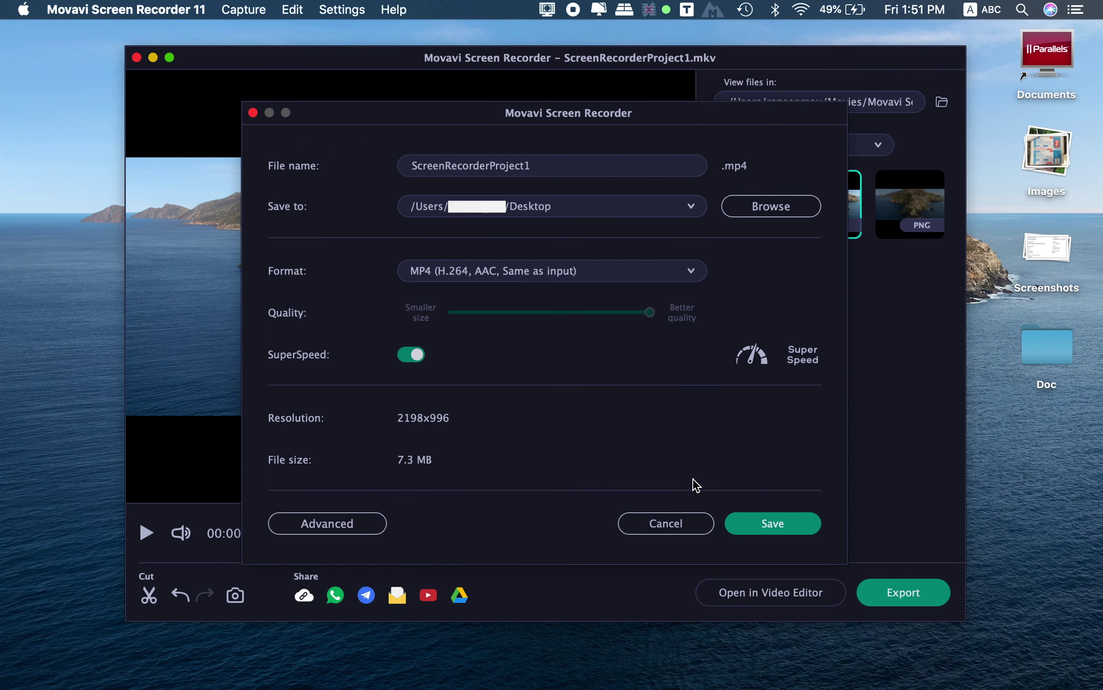
pyautogui.click(700, 272)
pyautogui.click(700, 271)
pyautogui.click(773, 523)
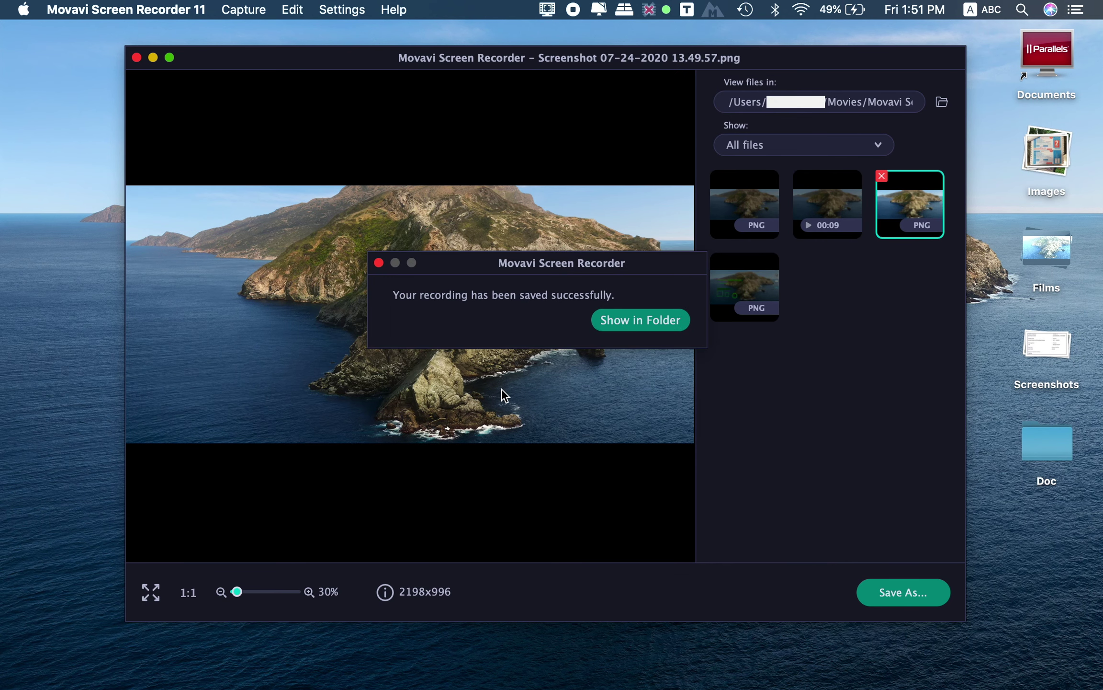
# Step: Show the saved recording in its folder, preview ScreenRecorderProject1.mp4 with Quick Look, and close the folder window
pyautogui.click(594, 321)
pyautogui.press('space')
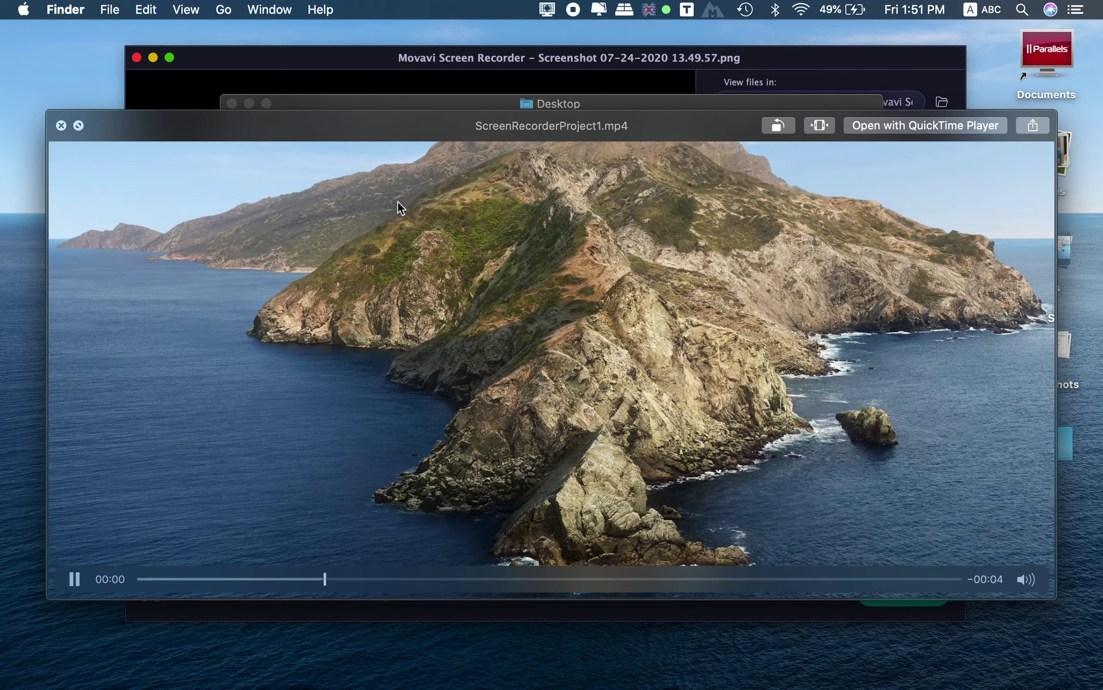
pyautogui.press('space')
pyautogui.click(231, 103)
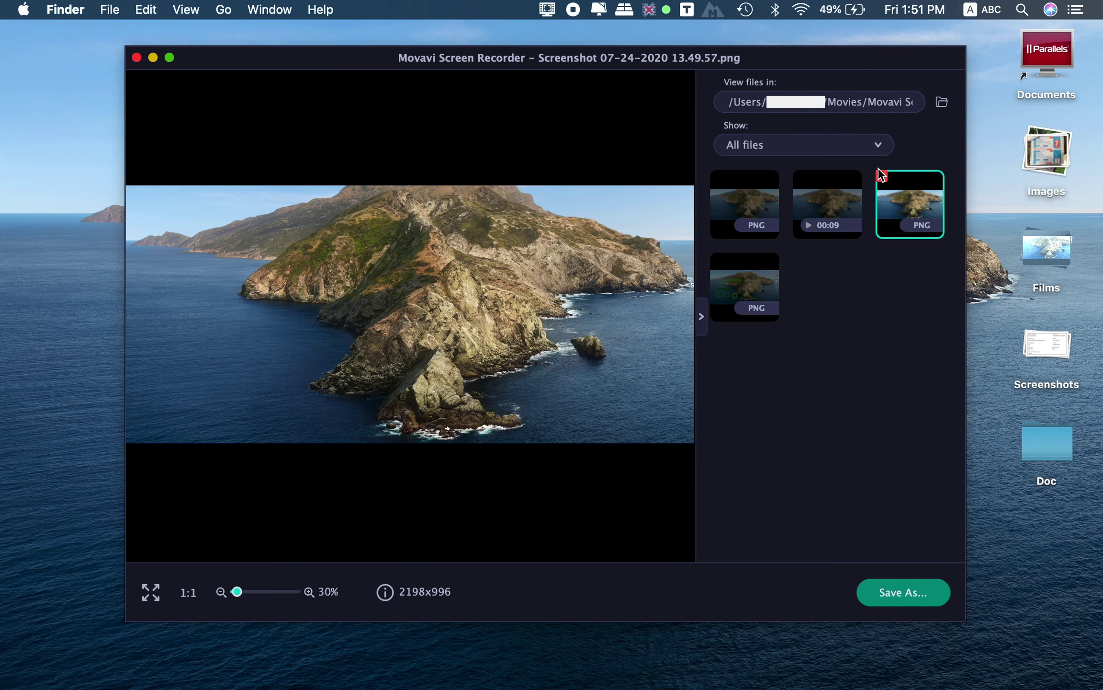
# Step: Look at the screenshot's save dialog and the recording's advanced export options for resolution, FPS, sample rate and channels, and cancel
pyautogui.click(922, 592)
pyautogui.click(621, 300)
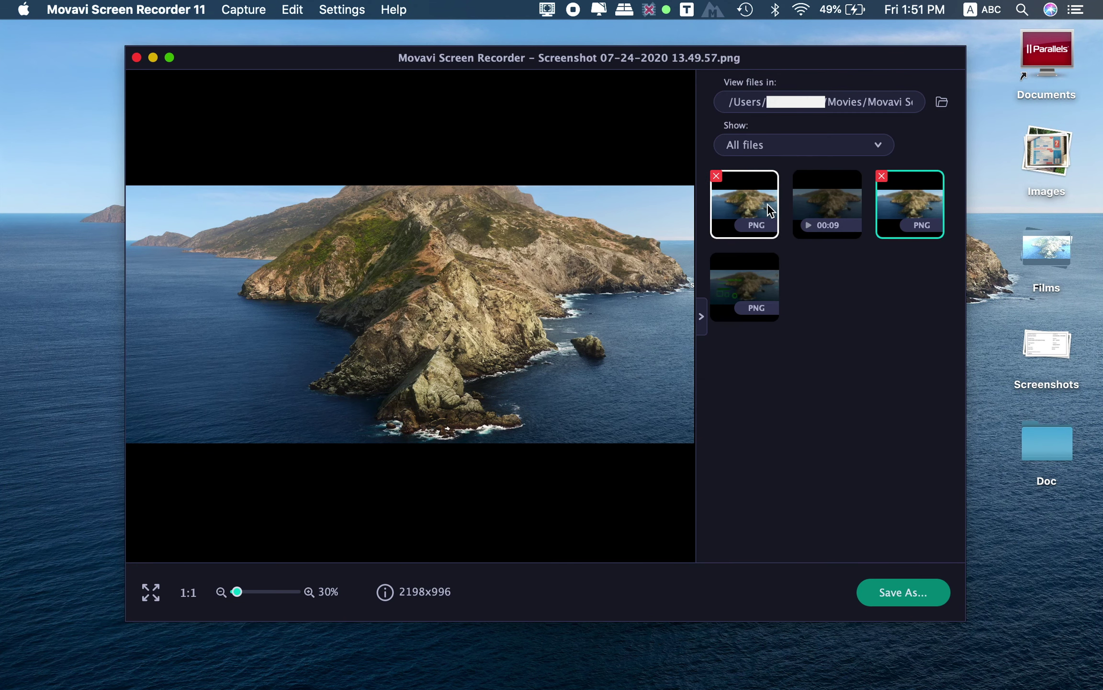
pyautogui.click(827, 203)
pyautogui.click(891, 601)
pyautogui.click(327, 523)
pyautogui.click(721, 164)
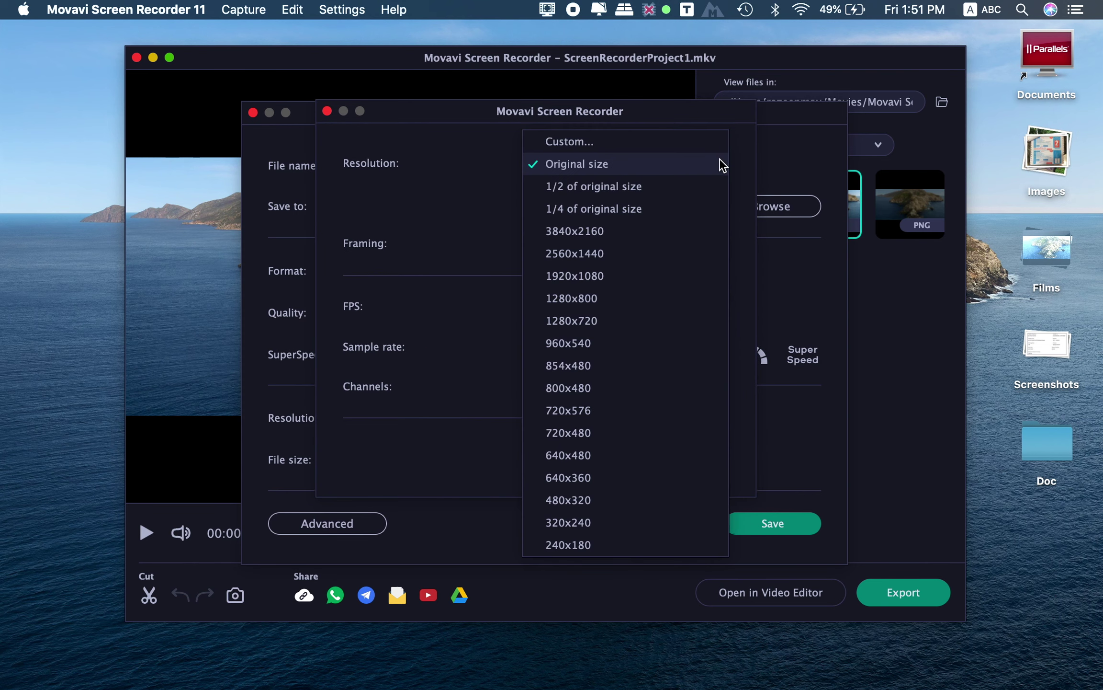
pyautogui.press('Escape')
pyautogui.click(670, 306)
pyautogui.press('Escape')
pyautogui.click(714, 346)
pyautogui.press('Escape')
pyautogui.click(713, 386)
pyautogui.press('Escape')
pyautogui.press('Escape')
pyautogui.click(670, 523)
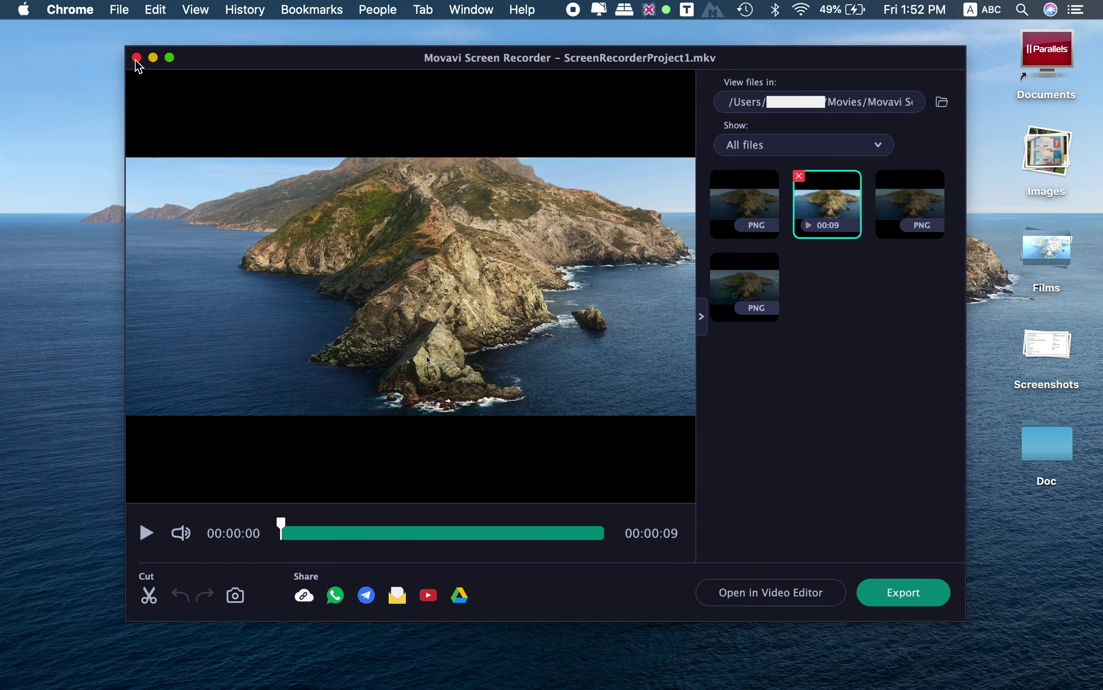
# Step: Close the recordings window and select a 645 × 433 area of the desktop for a new screenshot
pyautogui.click(136, 57)
pyautogui.moveTo(291, 183); pyautogui.dragTo(849, 560)
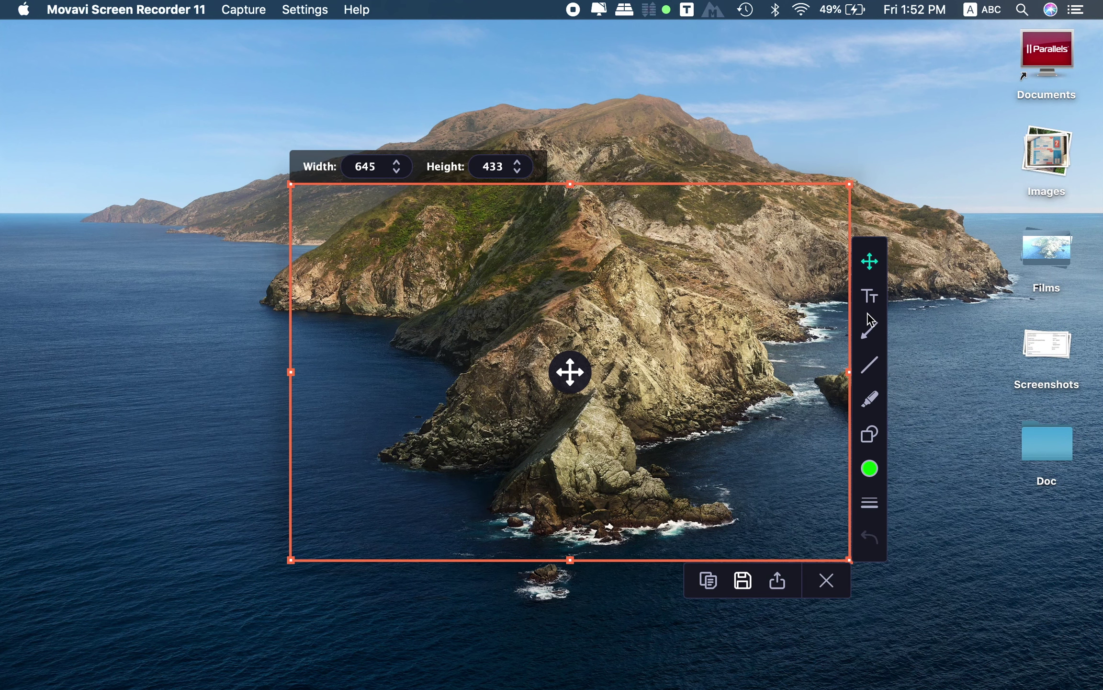
# Step: Add the two-line text "Ok Guys" and "Thanks For Watching" to the screenshot and move it to the centre of the captured area
pyautogui.click(869, 295)
pyautogui.click(460, 319)
pyautogui.write('Ok Guys')
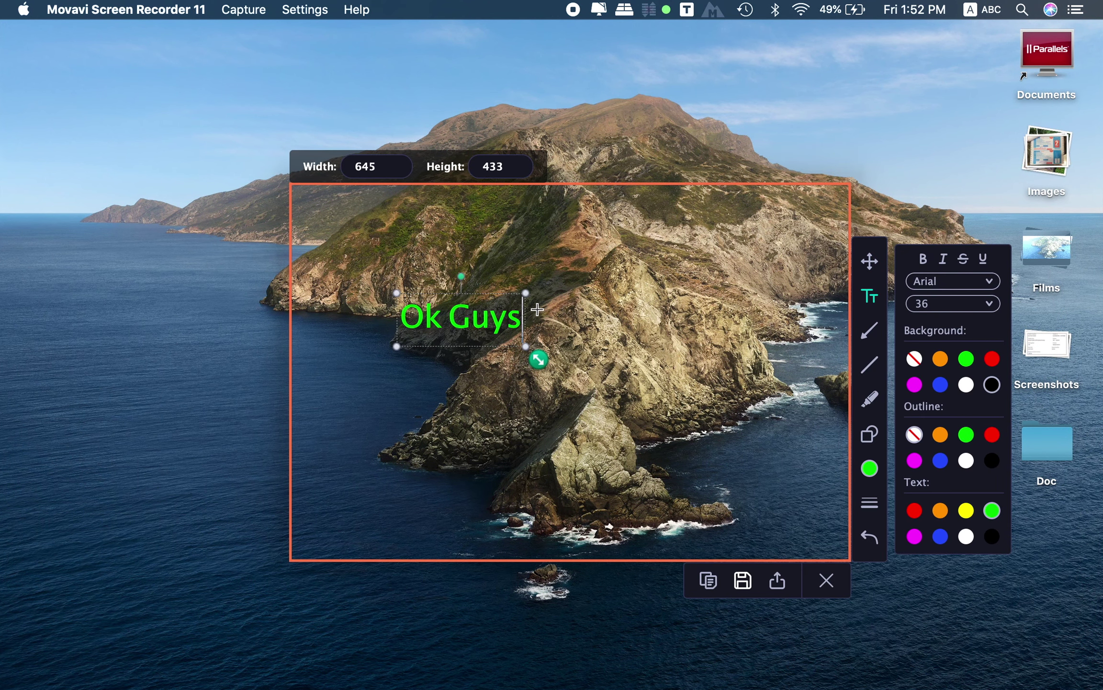
pyautogui.press('Return')
pyautogui.write('Thanks')
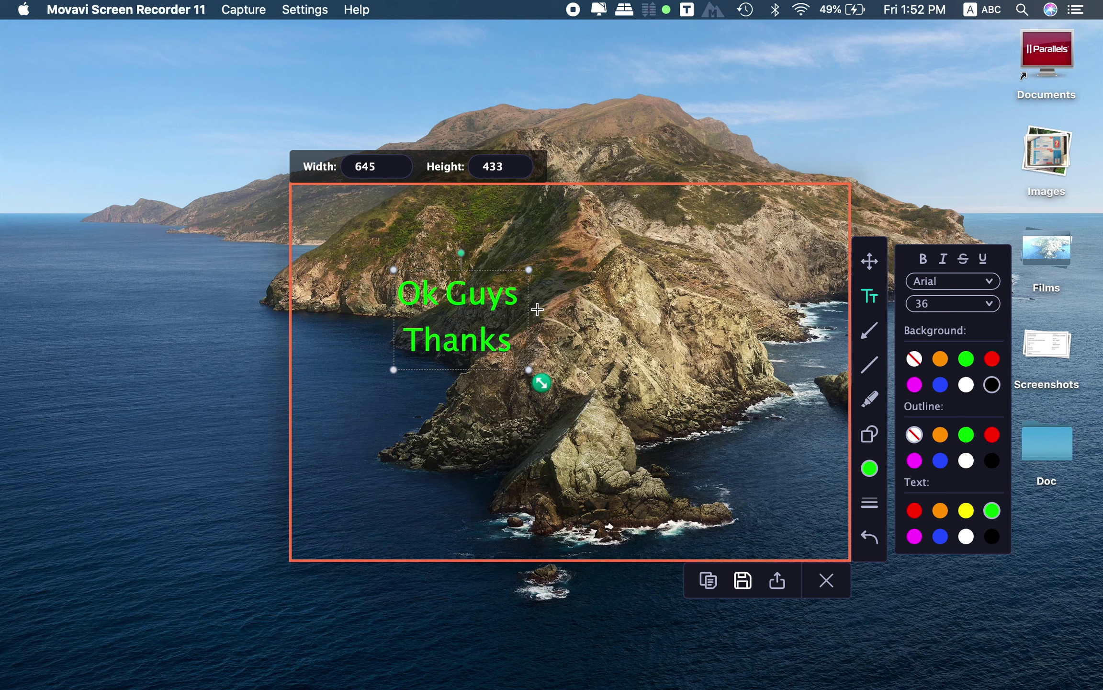
pyautogui.write(' For Watching')
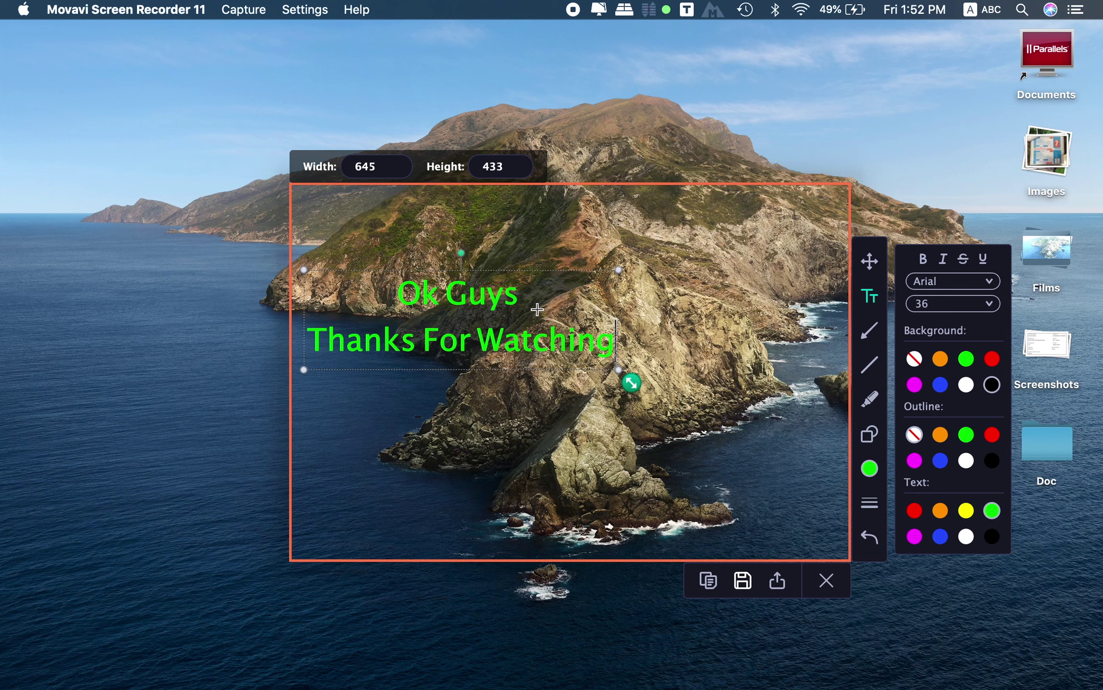
pyautogui.moveTo(632, 382); pyautogui.dragTo(732, 411)
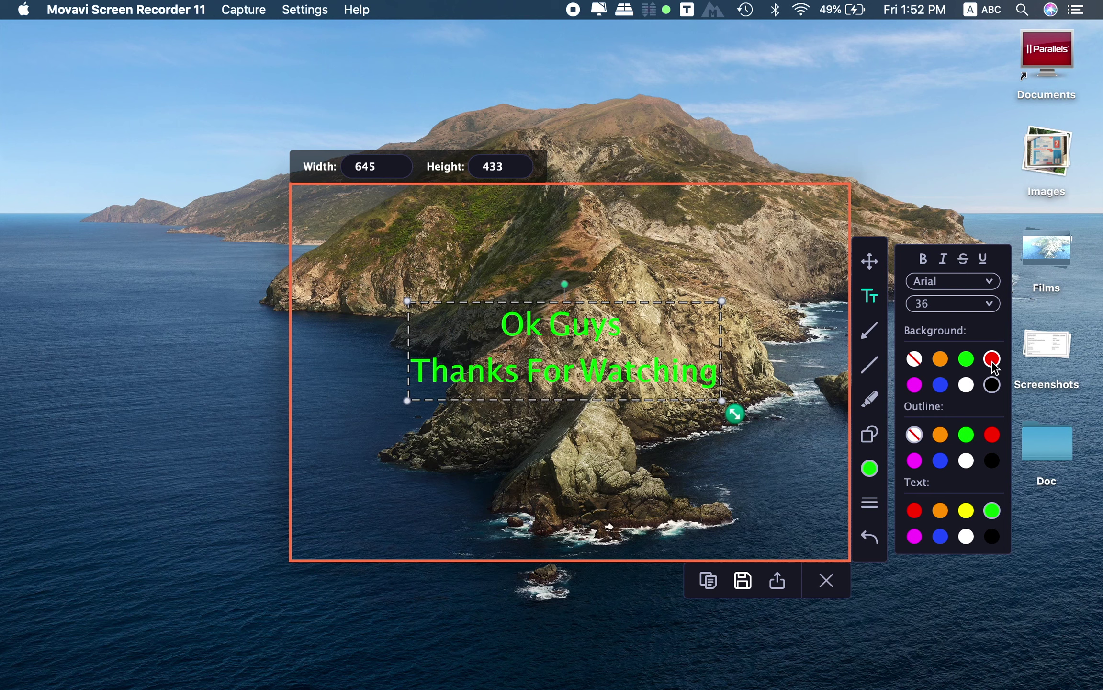